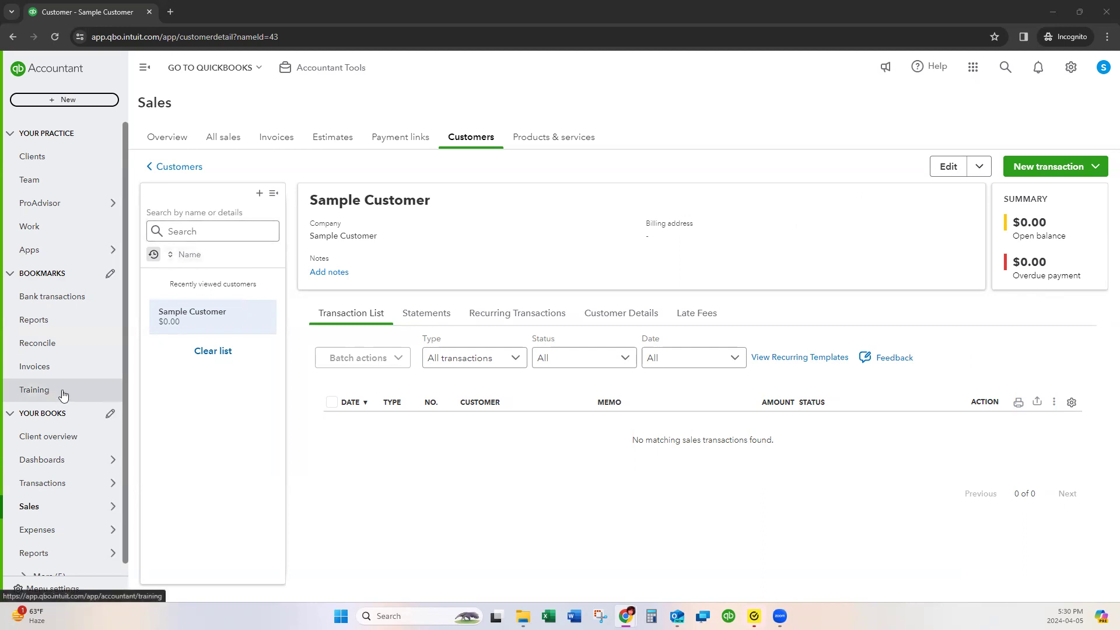
Start a new invoice for Sample Customer from the customer's page.
mouse_move(61, 490)
mouse_move(39, 513)
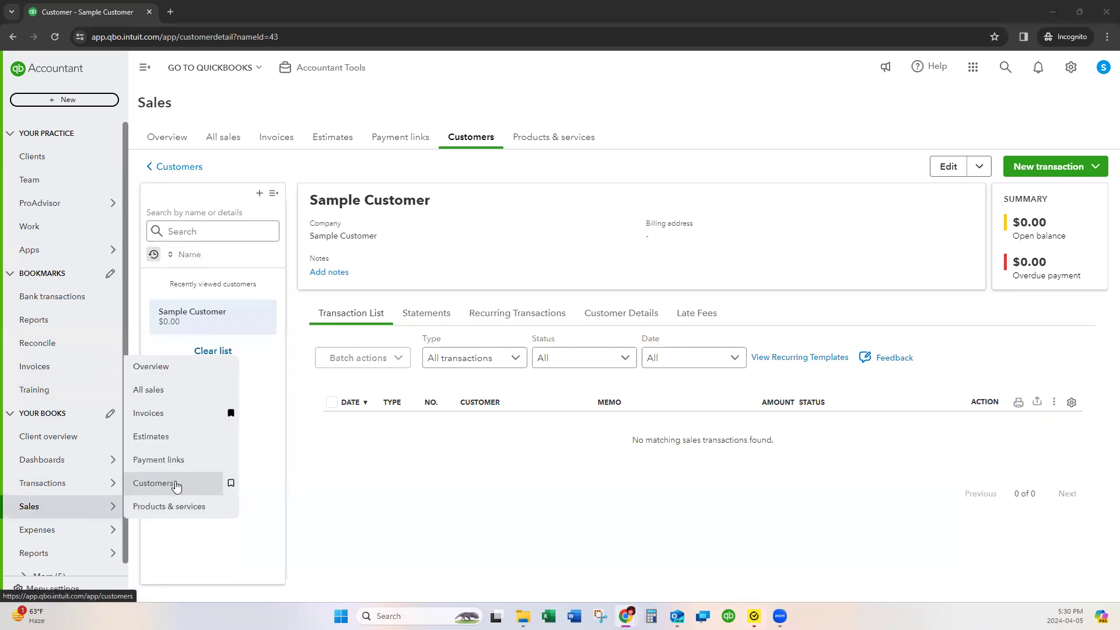
left_click_drag(432, 203, 307, 207)
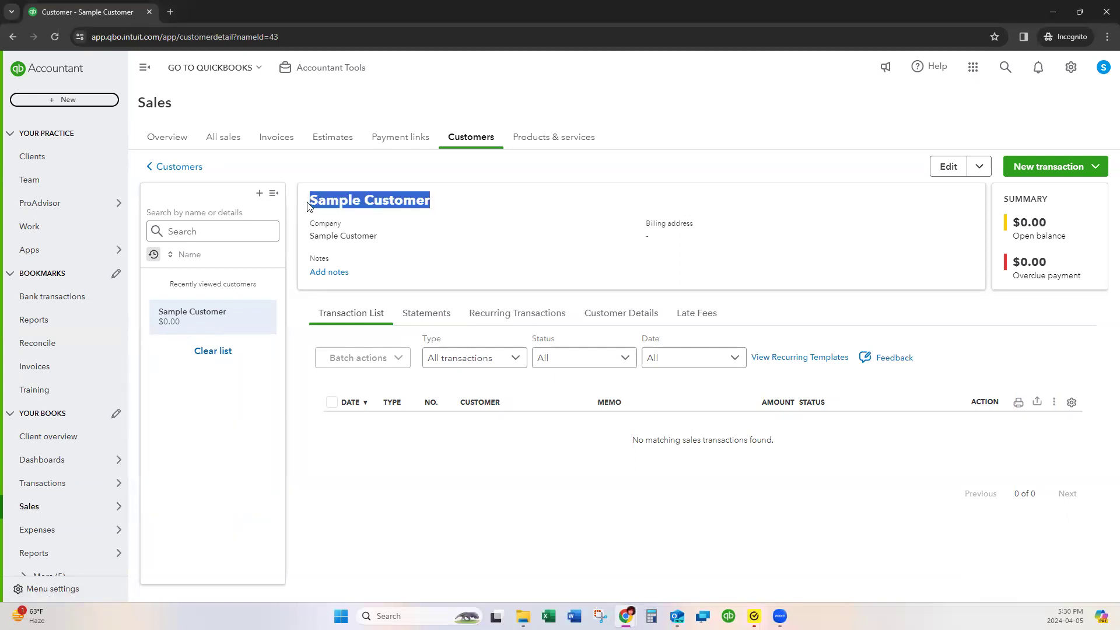
left_click(445, 207)
left_click_drag(437, 202, 310, 212)
left_click(1093, 168)
left_click(1022, 193)
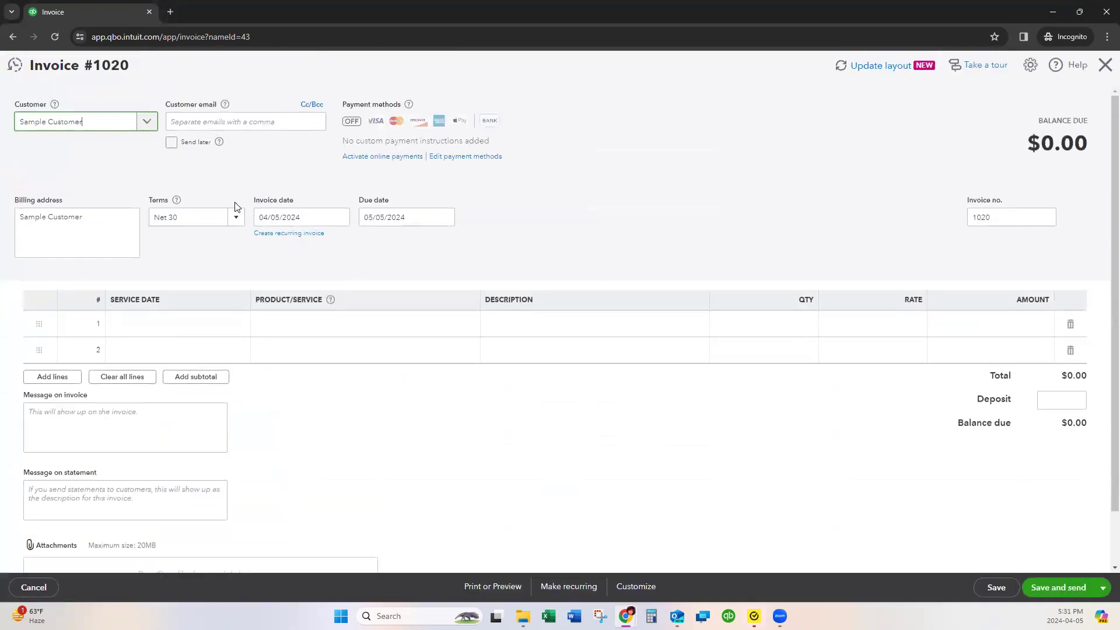
Review the payment terms available for the invoice.
left_click(213, 121)
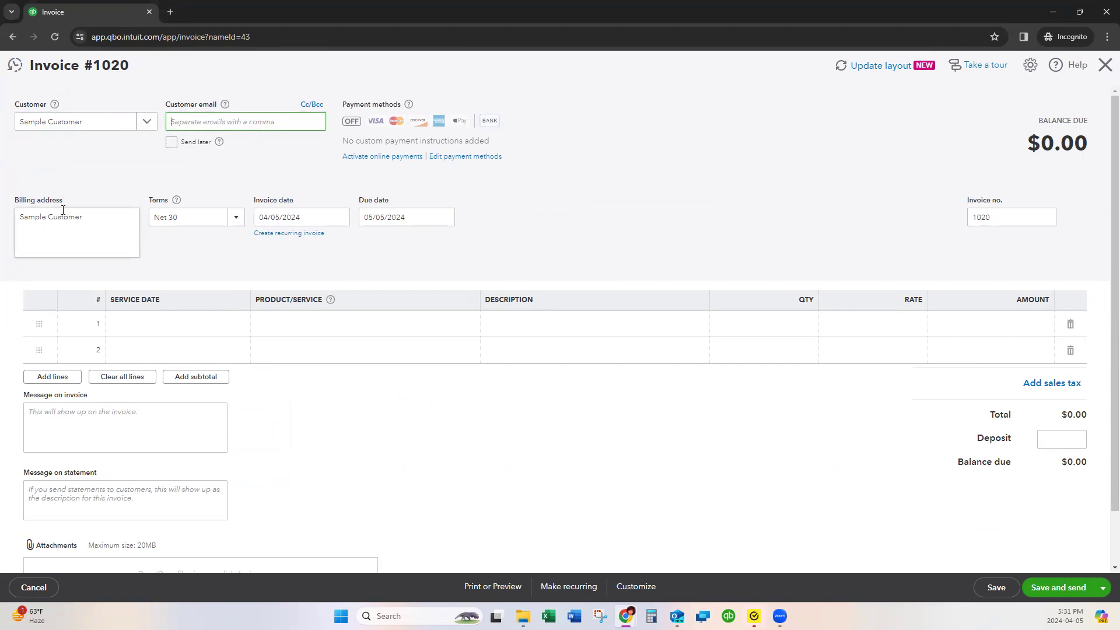
left_click(238, 222)
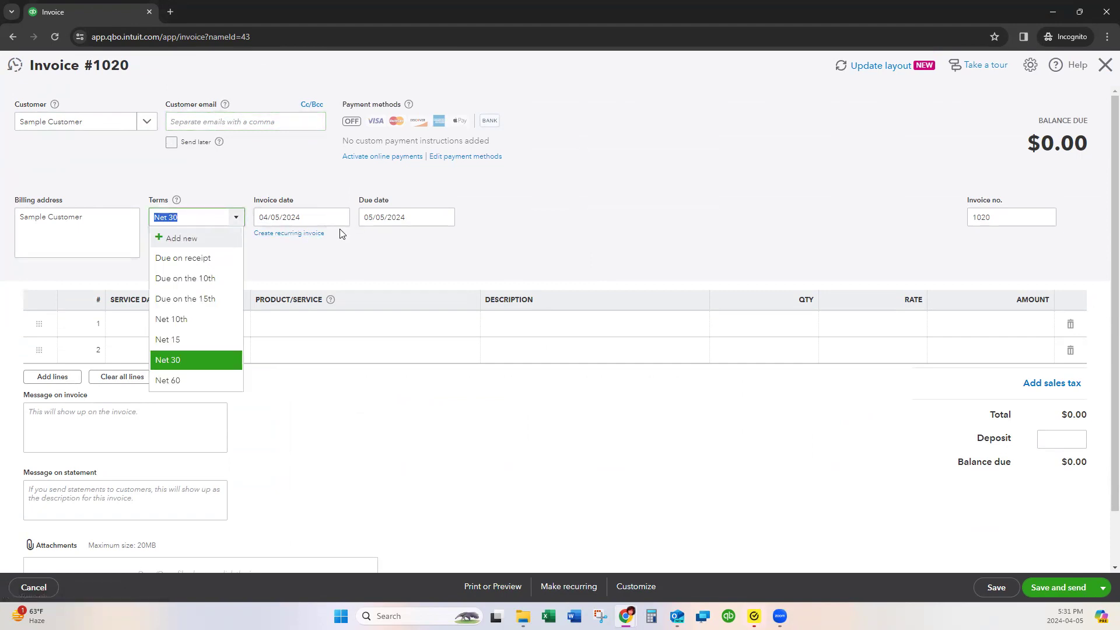
left_click(343, 248)
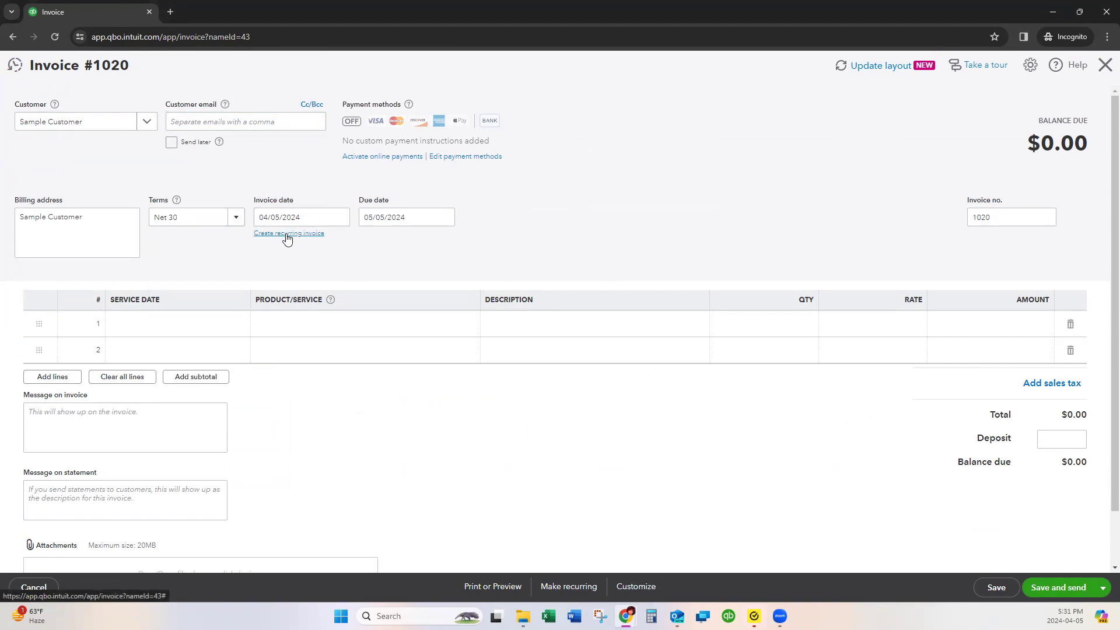
Set the first invoice line's service date to 04/05/2024 and its product/service to Hours.
left_click(142, 330)
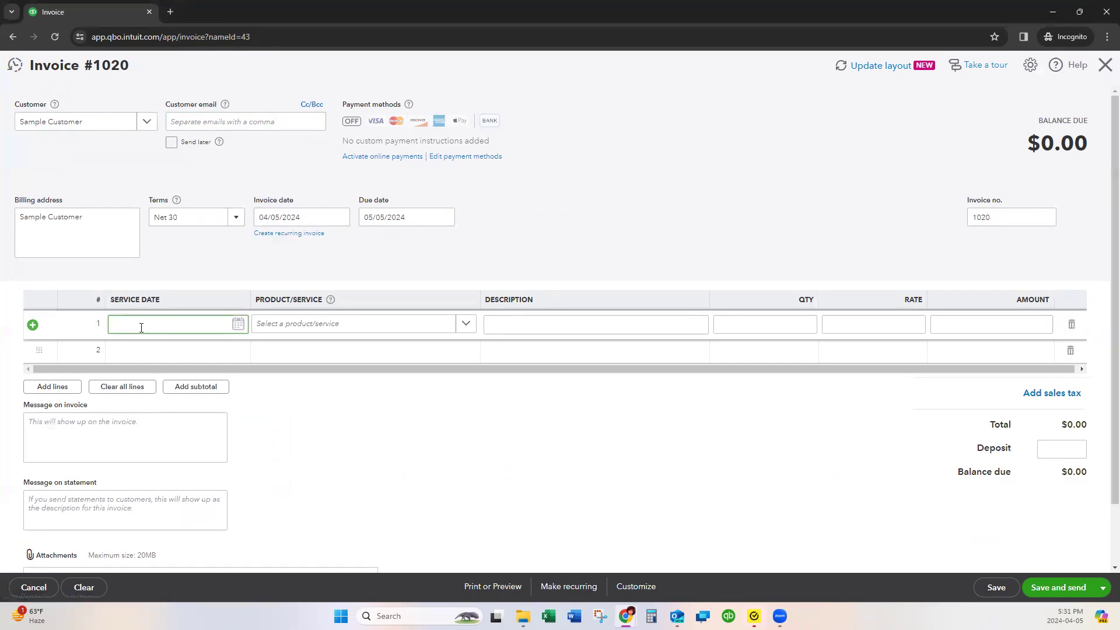
left_click(238, 323)
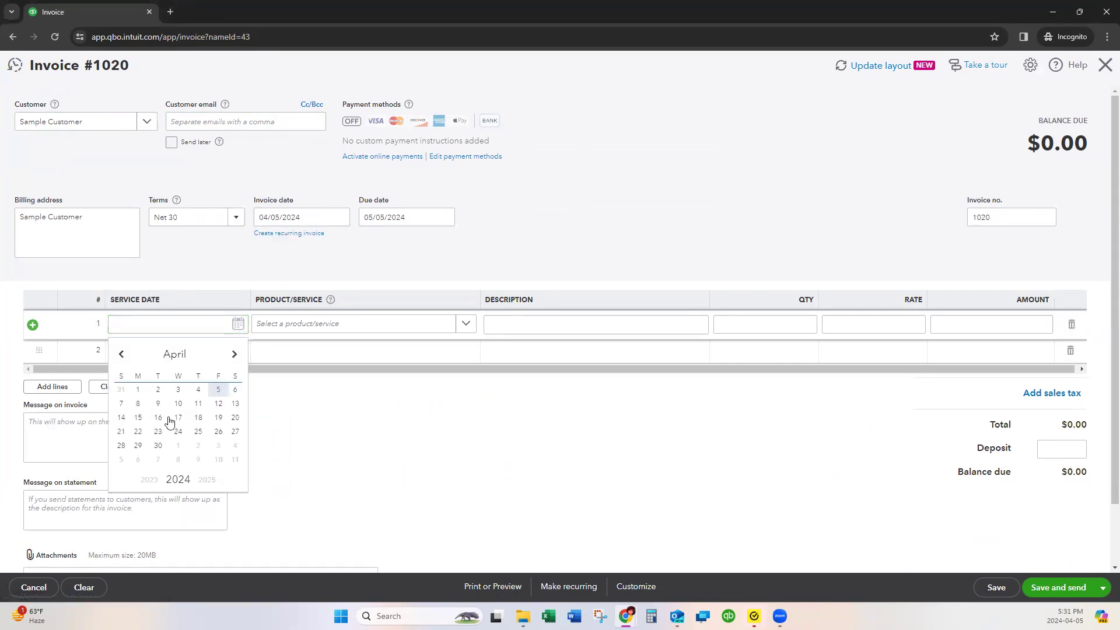
left_click(217, 389)
left_click(370, 325)
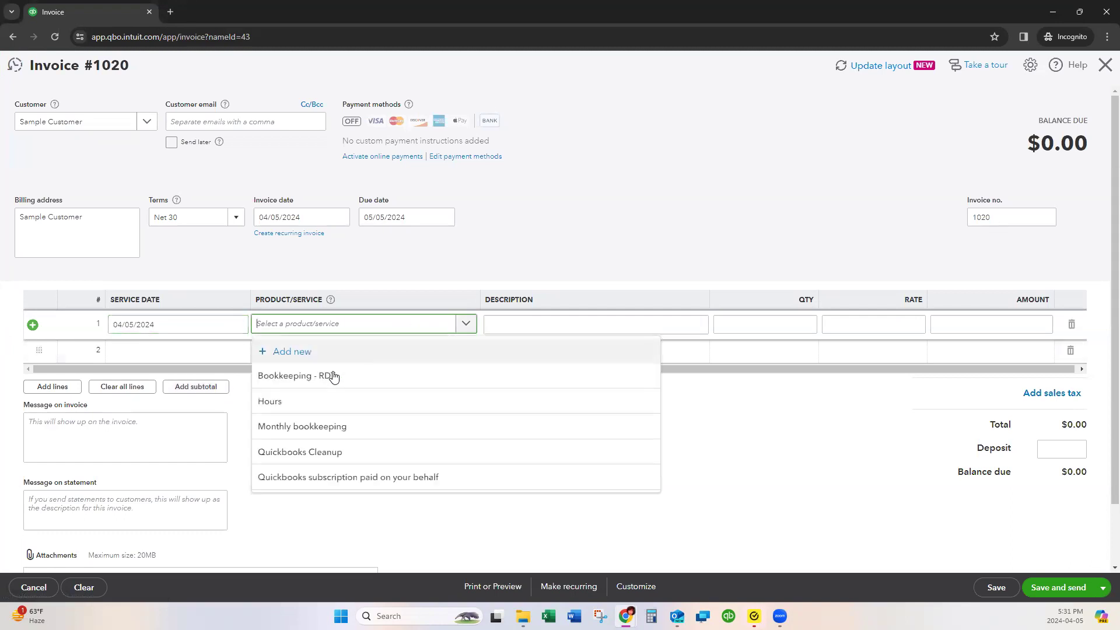
left_click(302, 402)
Set the Hours line's quantity to 20 and its rate to 50.
left_click(815, 327)
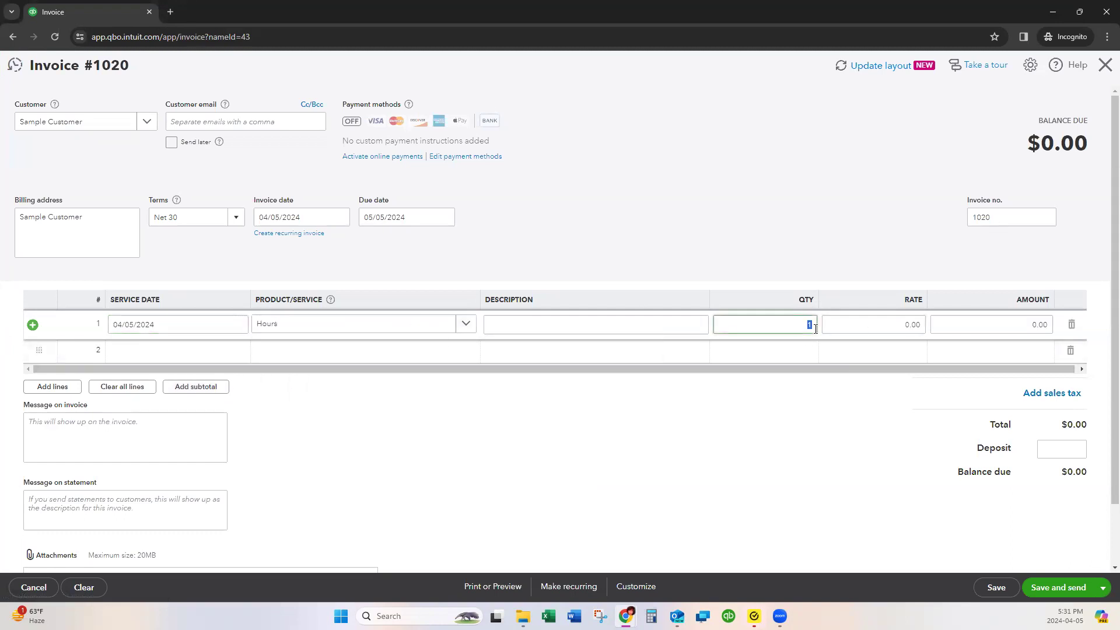
type("20")
key("Tab")
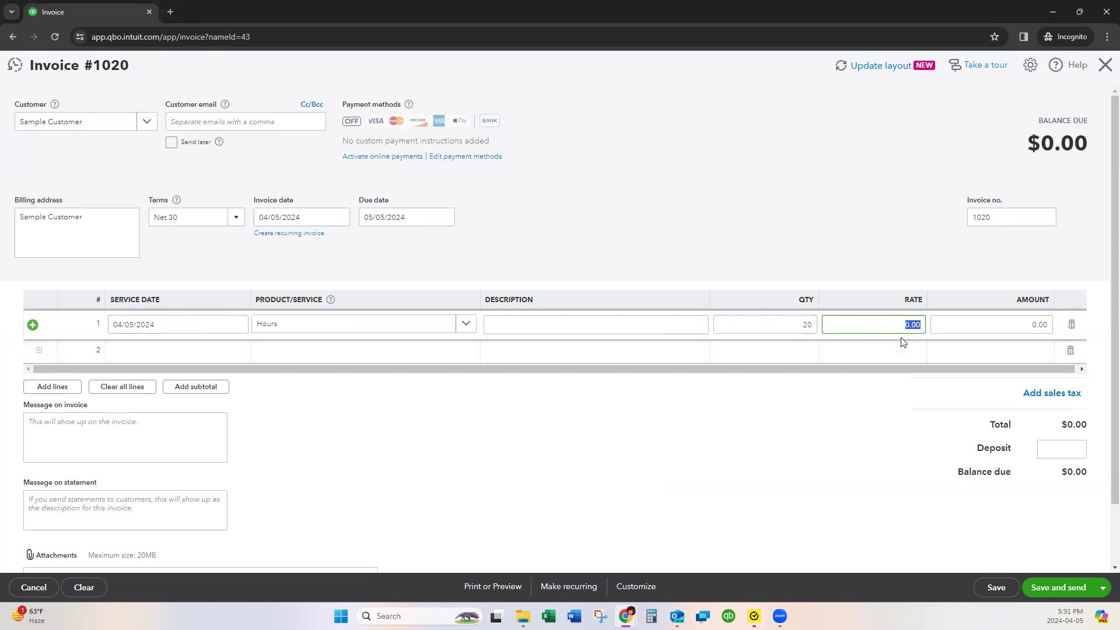
type("50")
key("Tab")
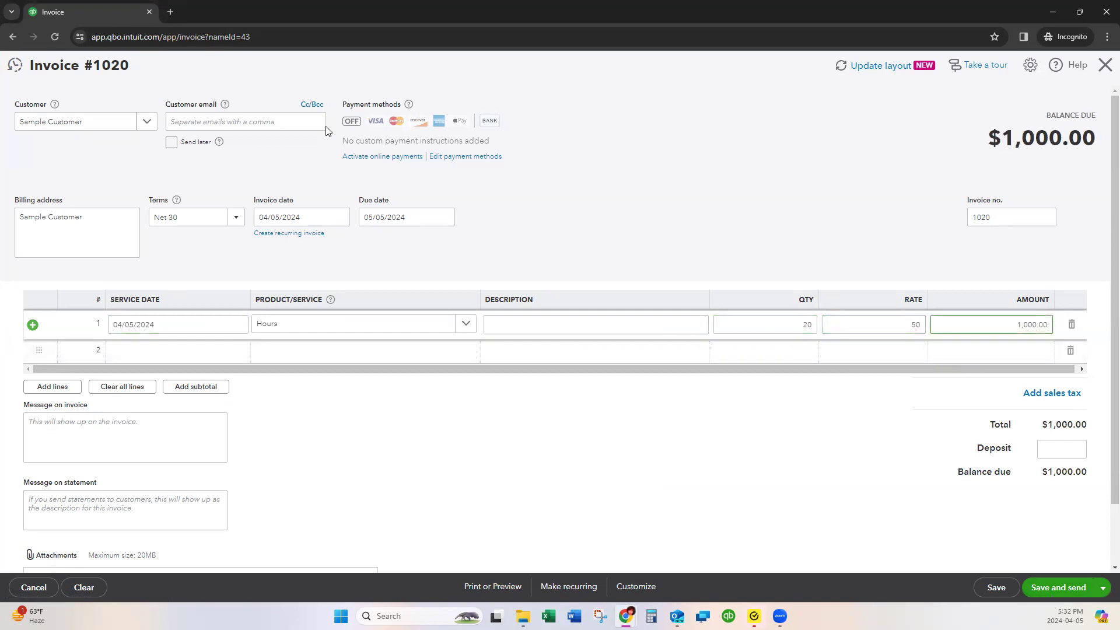
Turn the invoice into a recurring invoice template of type Scheduled and enable automatic sending of emails.
left_click(278, 240)
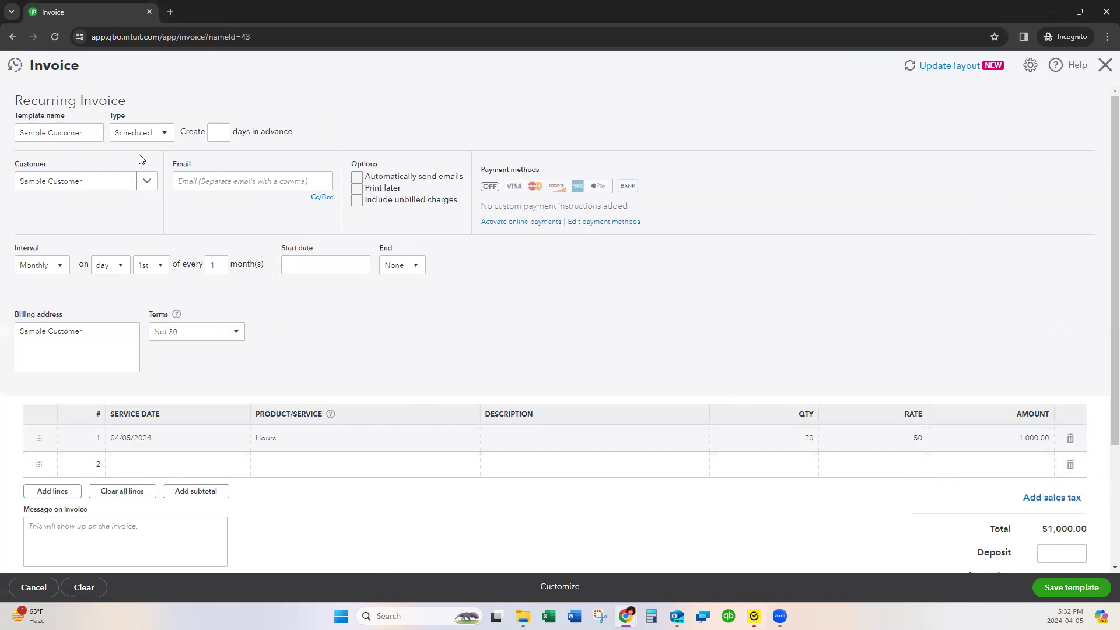
left_click(224, 132)
type("2")
key("BackSpace")
left_click(163, 133)
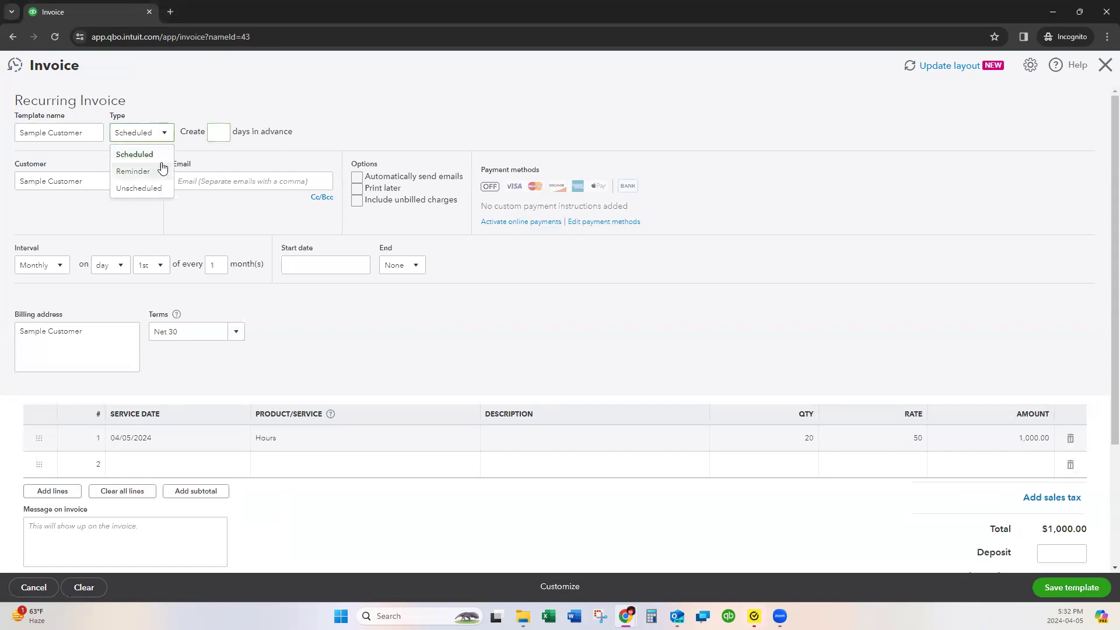
left_click(155, 155)
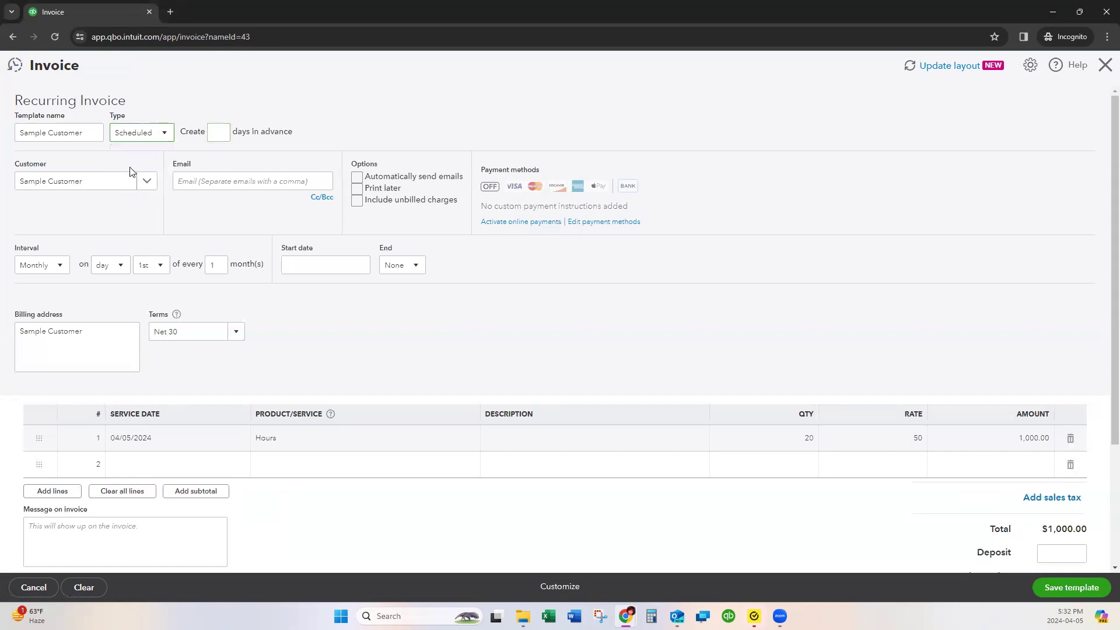
left_click(224, 184)
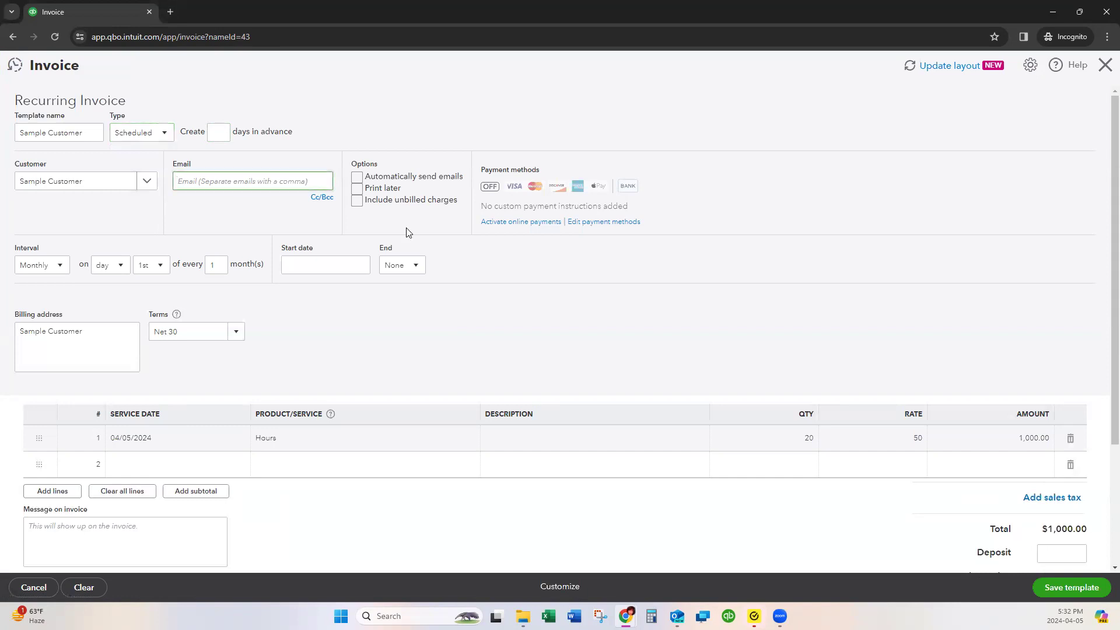
left_click(356, 177)
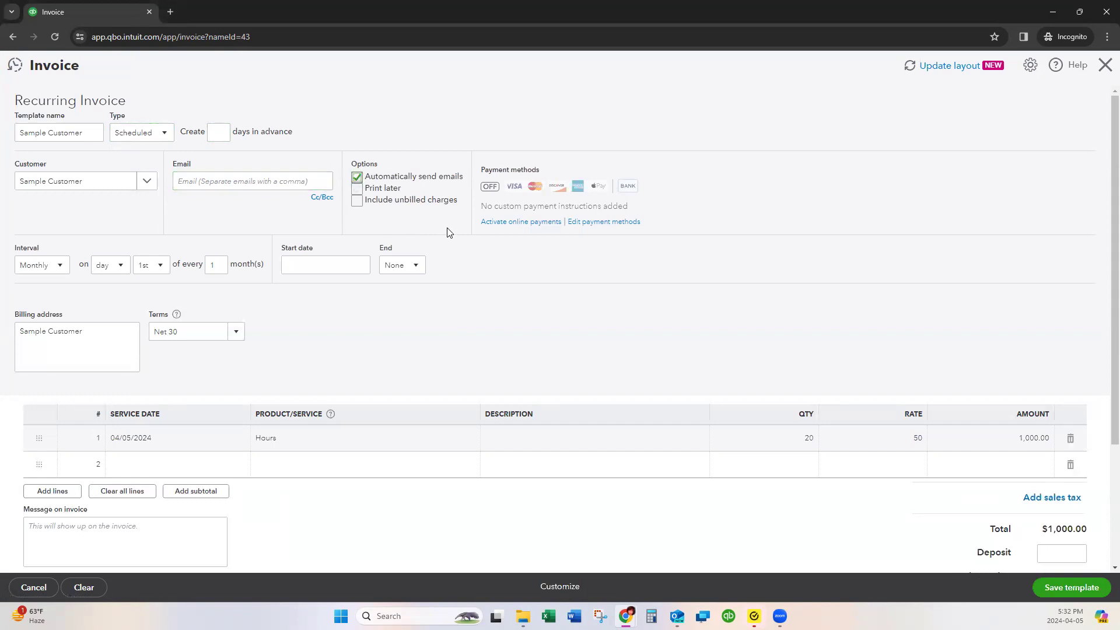
Set the recurring invoice's interval to monthly on the 5th day of every month.
left_click(43, 267)
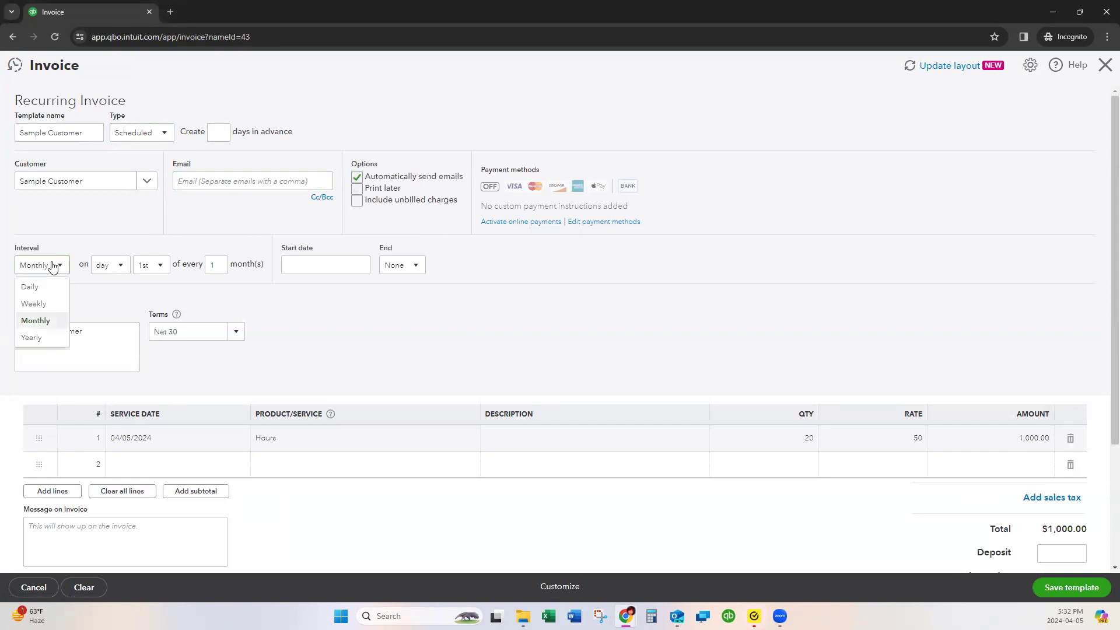
left_click(47, 321)
left_click(110, 266)
left_click(111, 288)
left_click(150, 266)
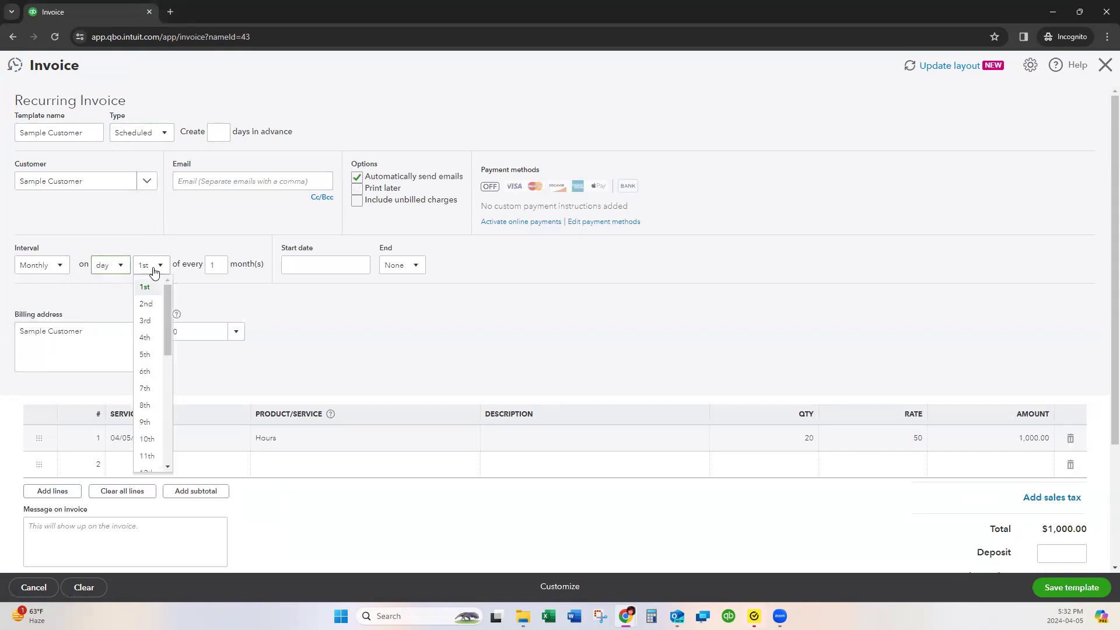
left_click(147, 356)
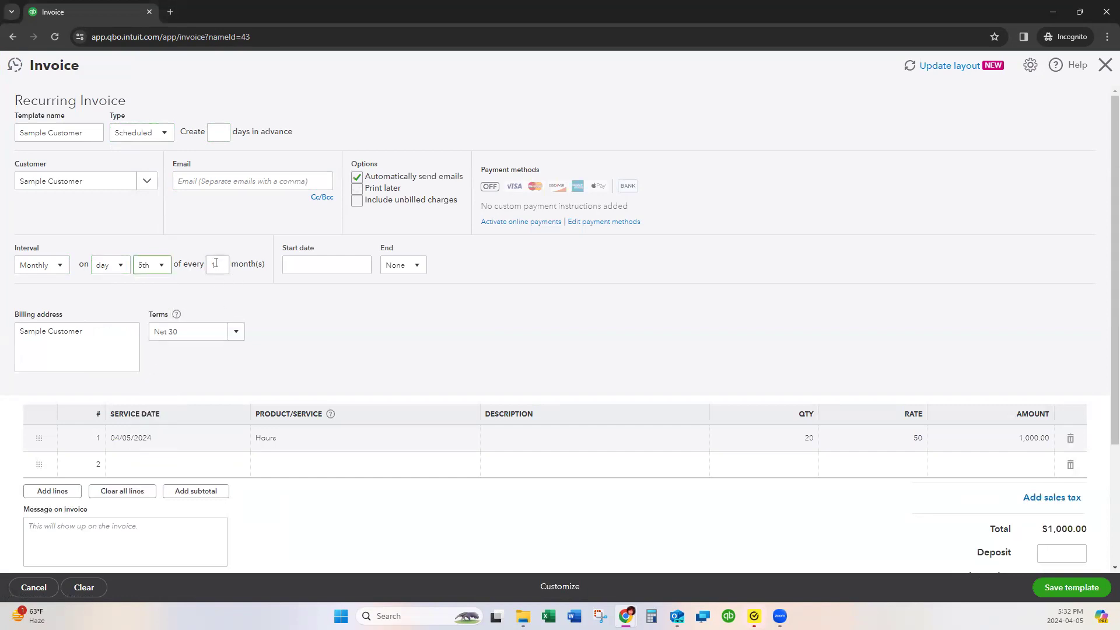
Set the recurrence's start date to 04/05/2024 and leave its end as None.
left_click(350, 266)
left_click(362, 266)
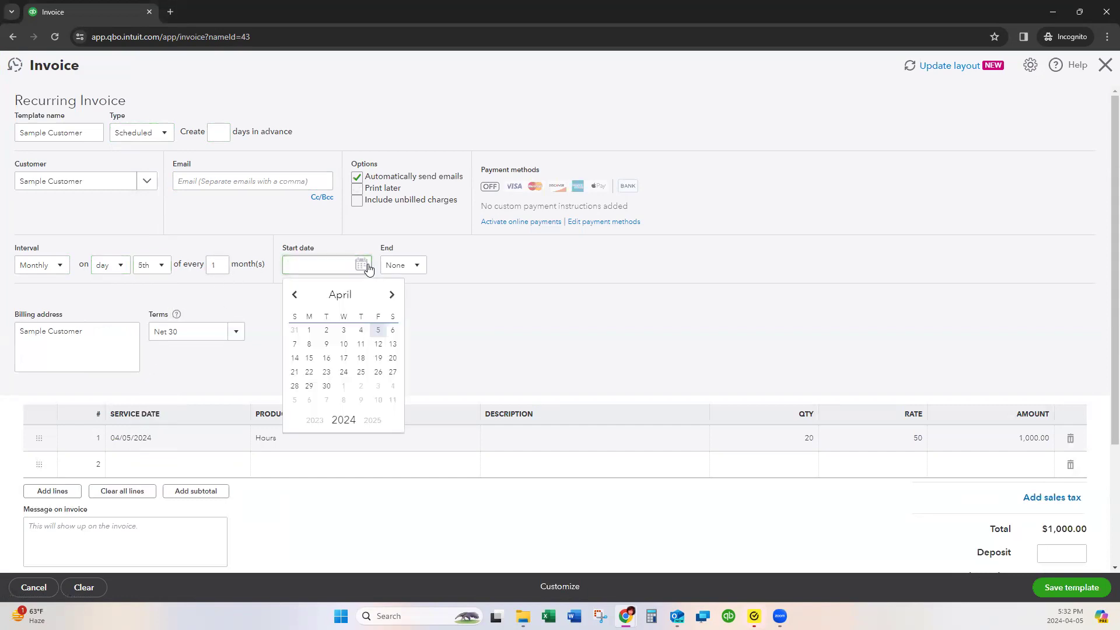
left_click(375, 332)
left_click(419, 268)
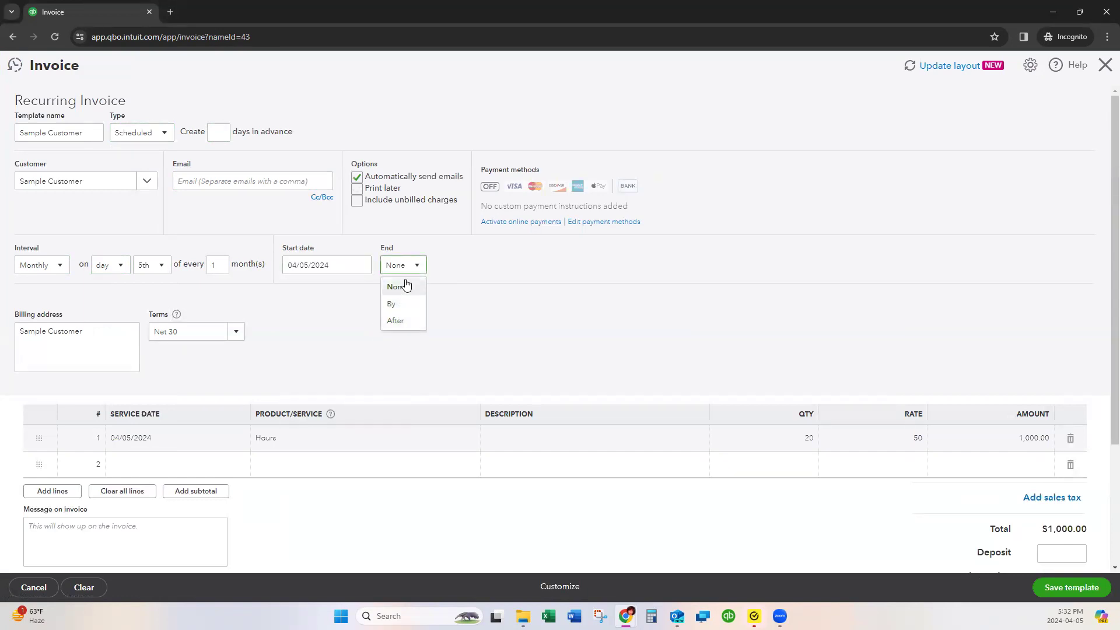
left_click(482, 261)
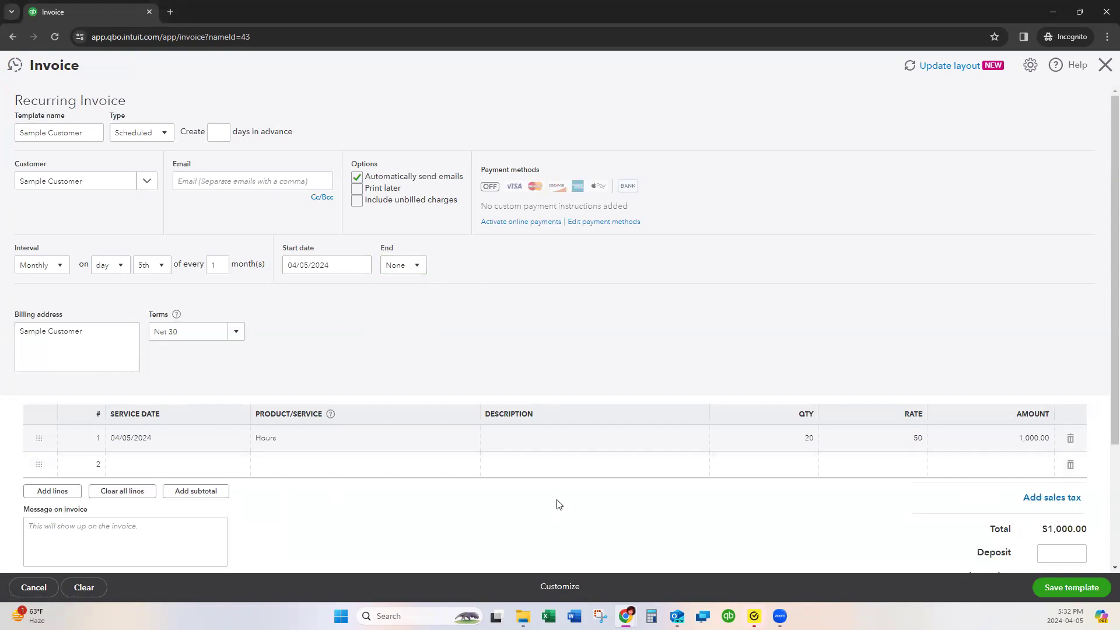
Enter the message on invoice "Thank you for your business. I only accept ACH, check, Venmo,....".
scroll(923, 511, "down", 3)
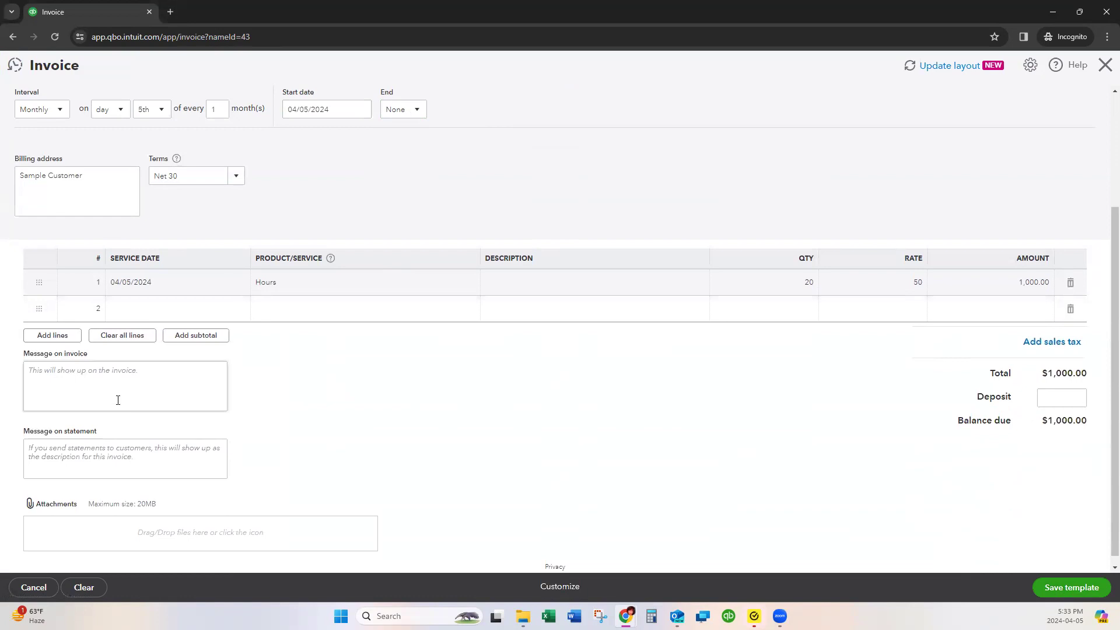
left_click(42, 375)
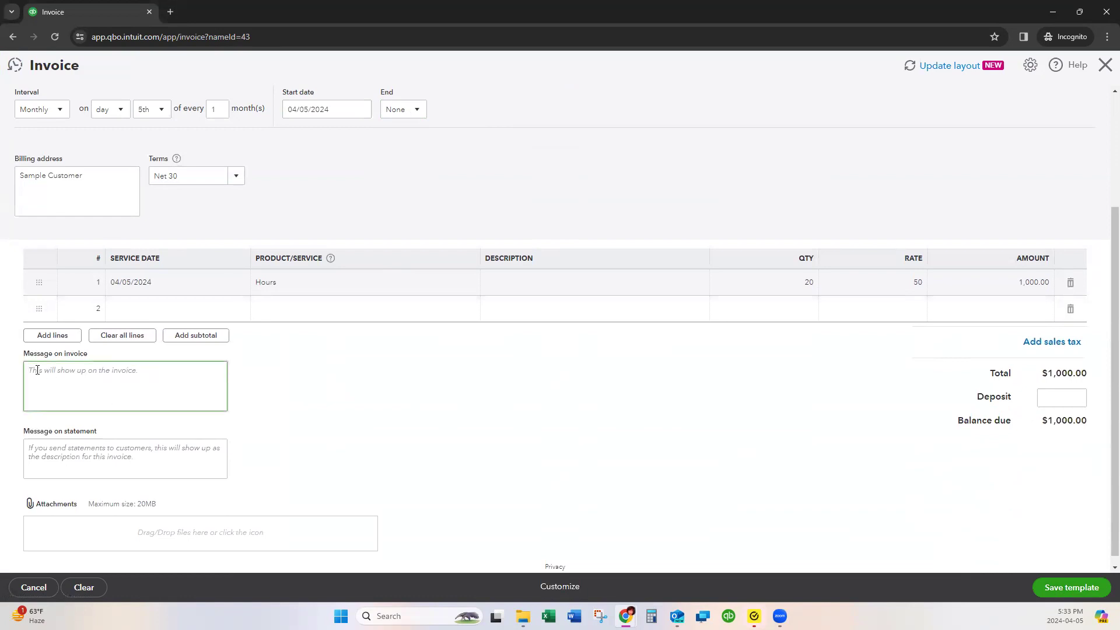
type("Thank you fo ryou")
key("BackSpace")
key("BackSpace")
type("r your business")
type("s.")
key("BackSpace")
key("BackSpace")
key("BackSpace")
type("n")
type("o")
key("BackSpace")
key("BackSpace")
type("only accept ACH  check, Venmo,....")
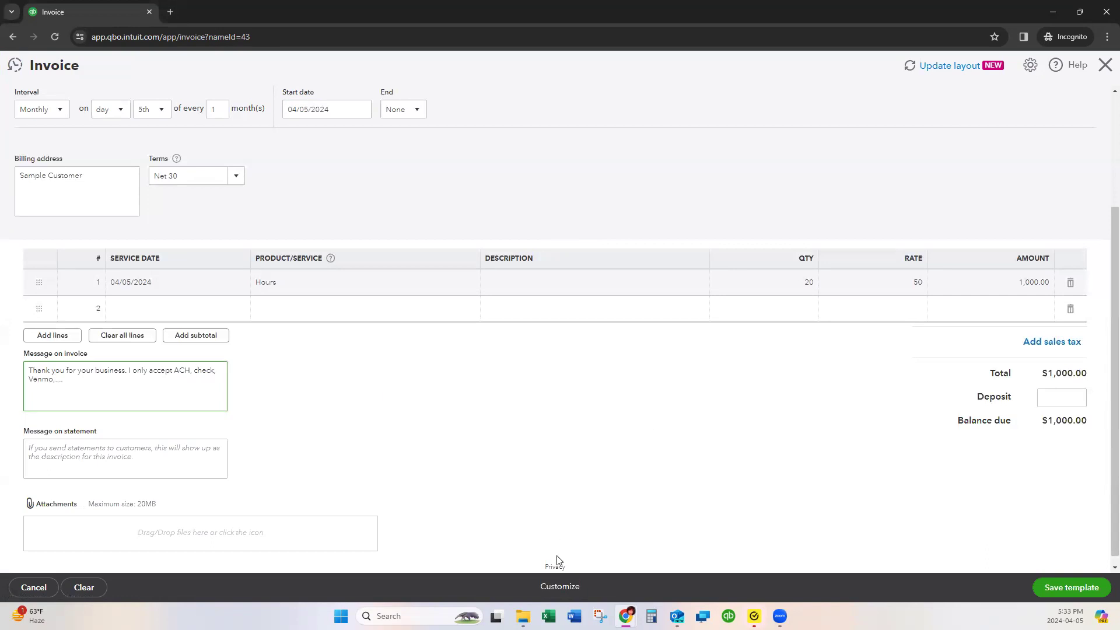
View the invoice template's style choices and leave the recurring invoice without saving.
left_click(567, 589)
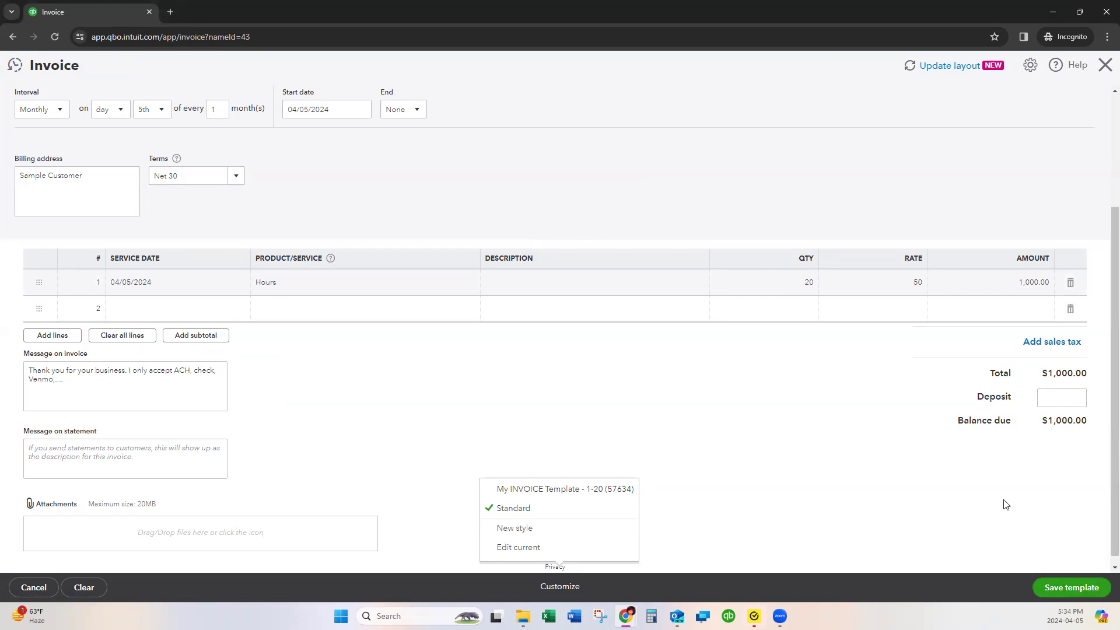
left_click(1104, 66)
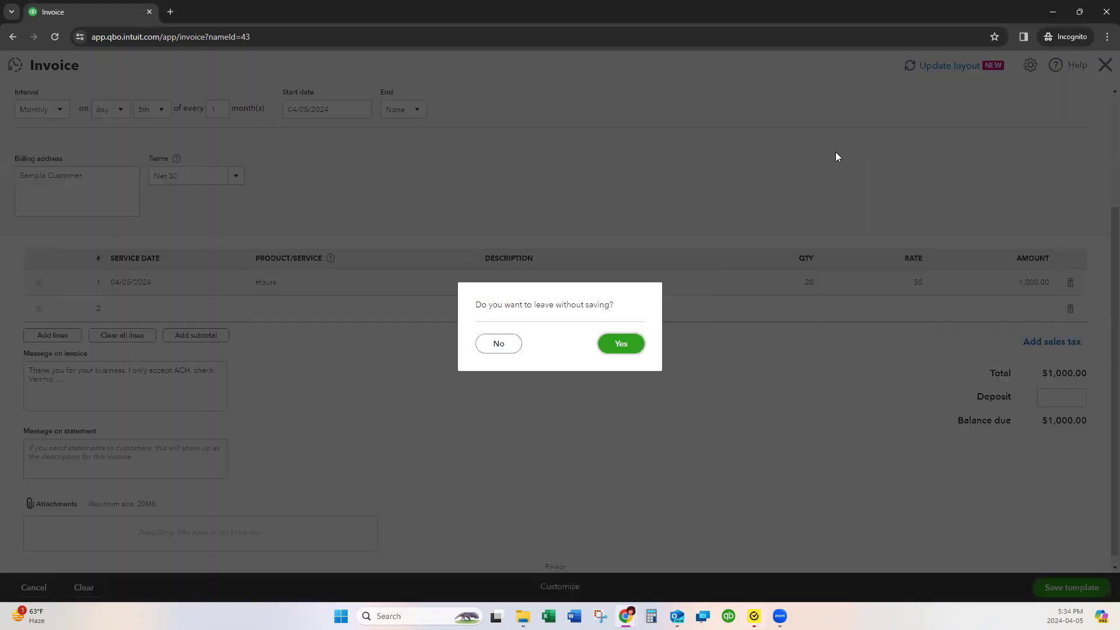
left_click(631, 349)
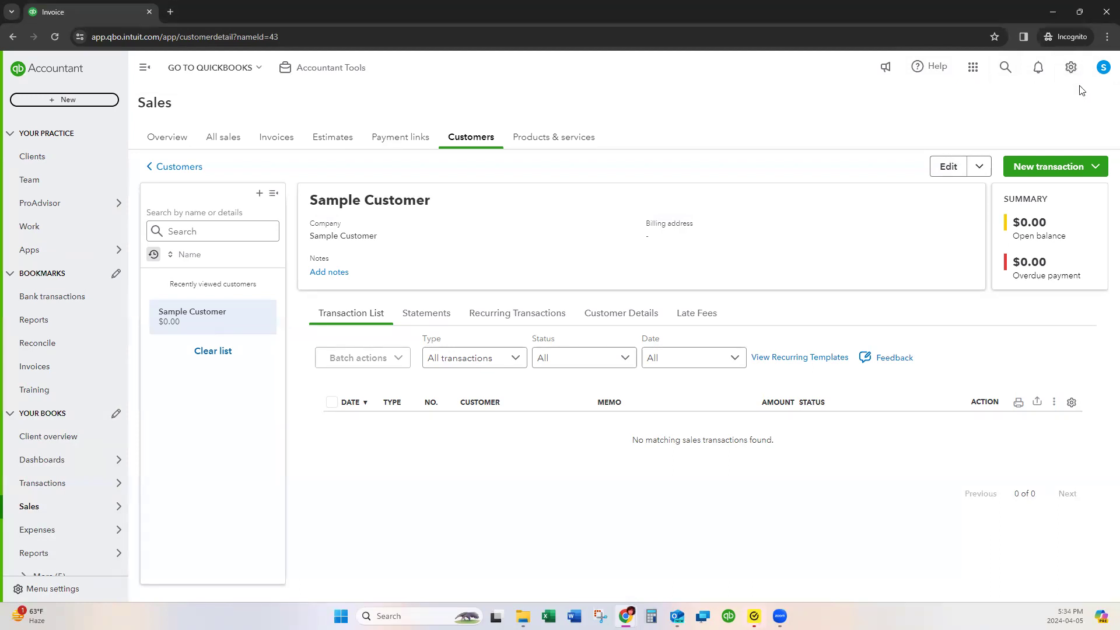
View where recurring transactions are listed in the company settings and open a new journal entry.
left_click(1072, 68)
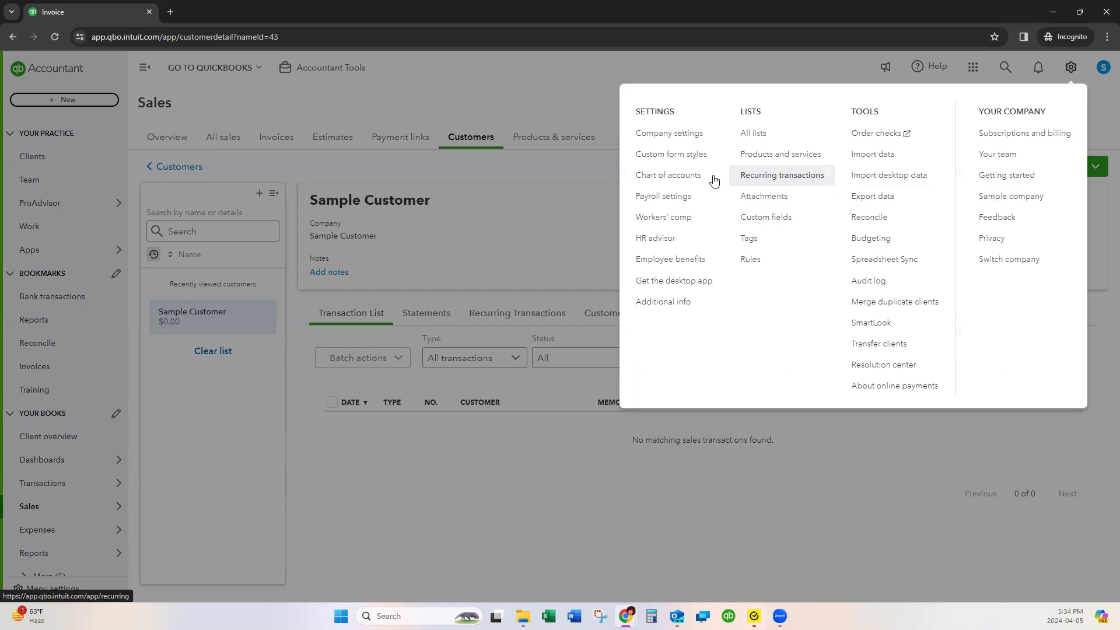
left_click(284, 112)
left_click(57, 107)
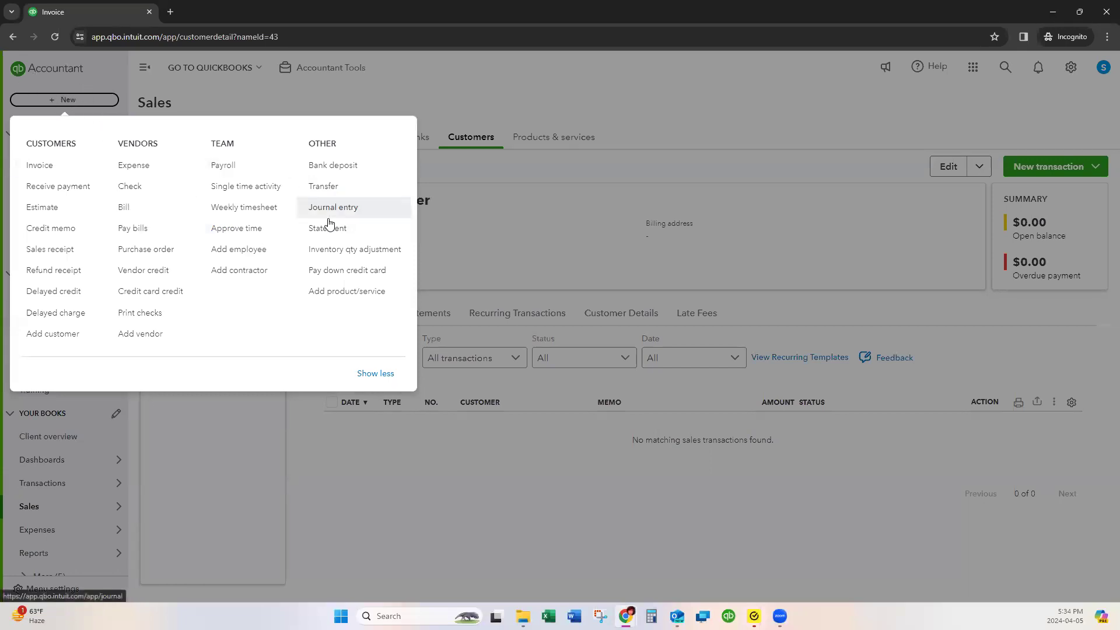
left_click(357, 208)
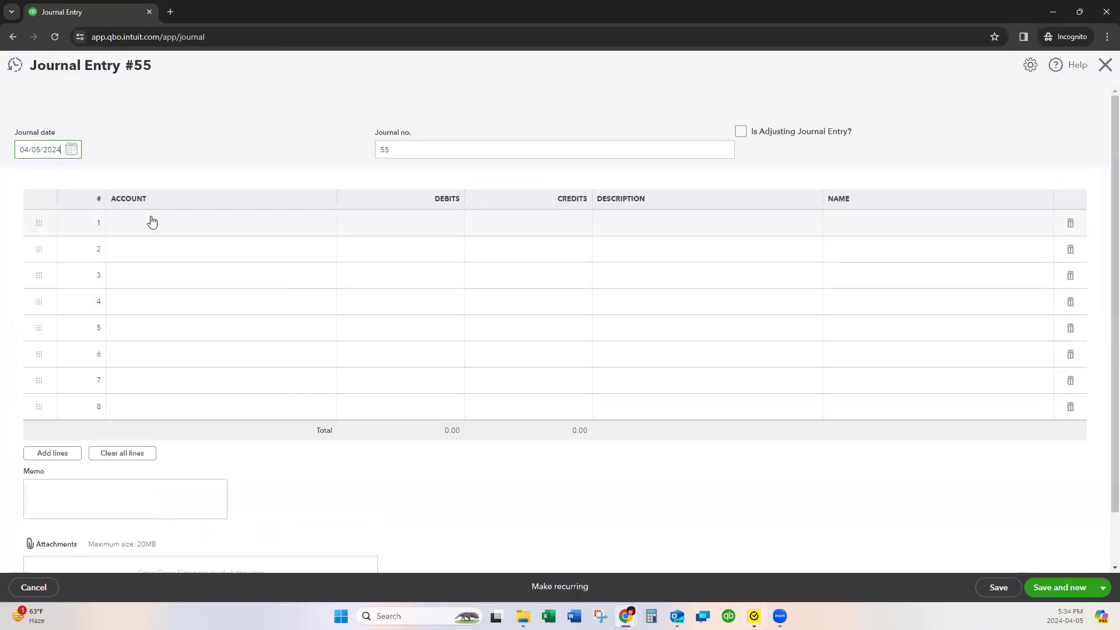
Enter Advertising and promotion as the journal entry's first account with a debit of 100.
left_click(156, 224)
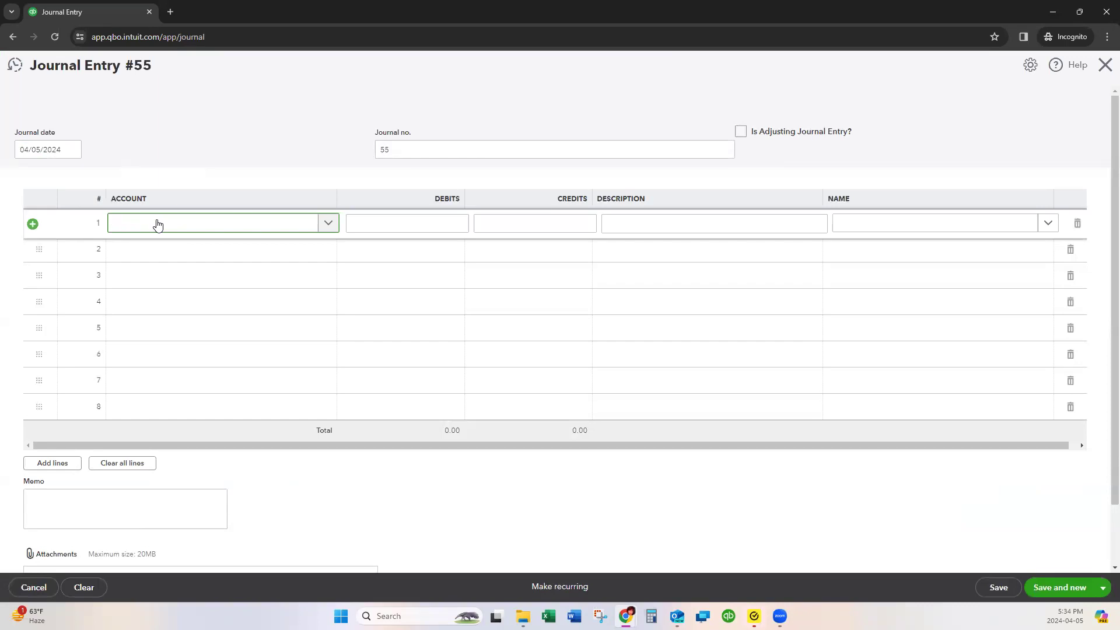
type("adv")
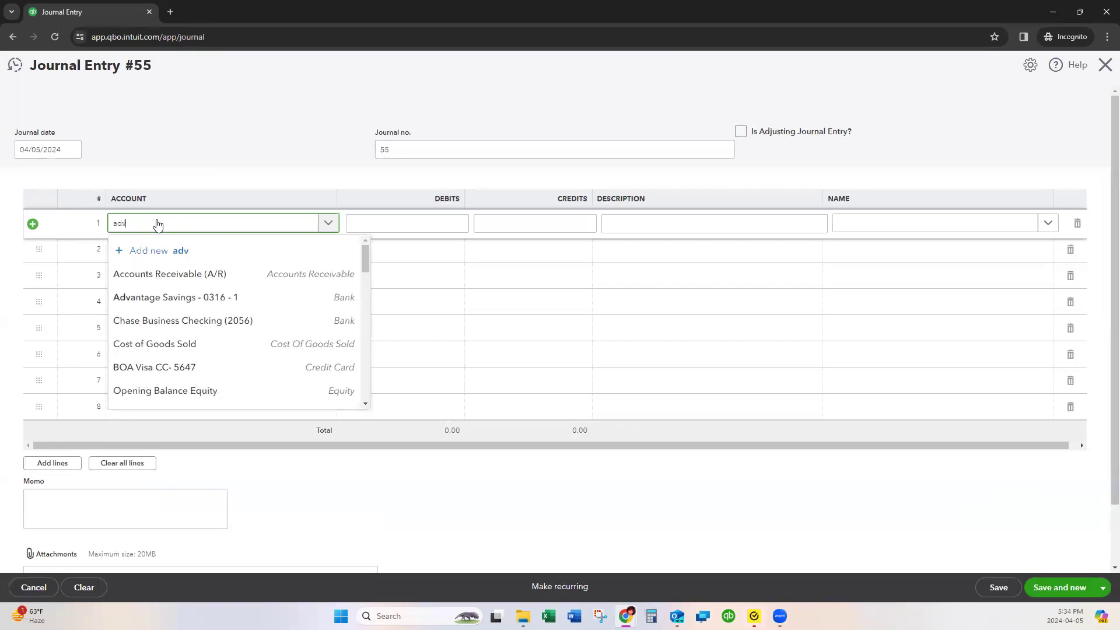
left_click(228, 296)
left_click(435, 222)
type("100")
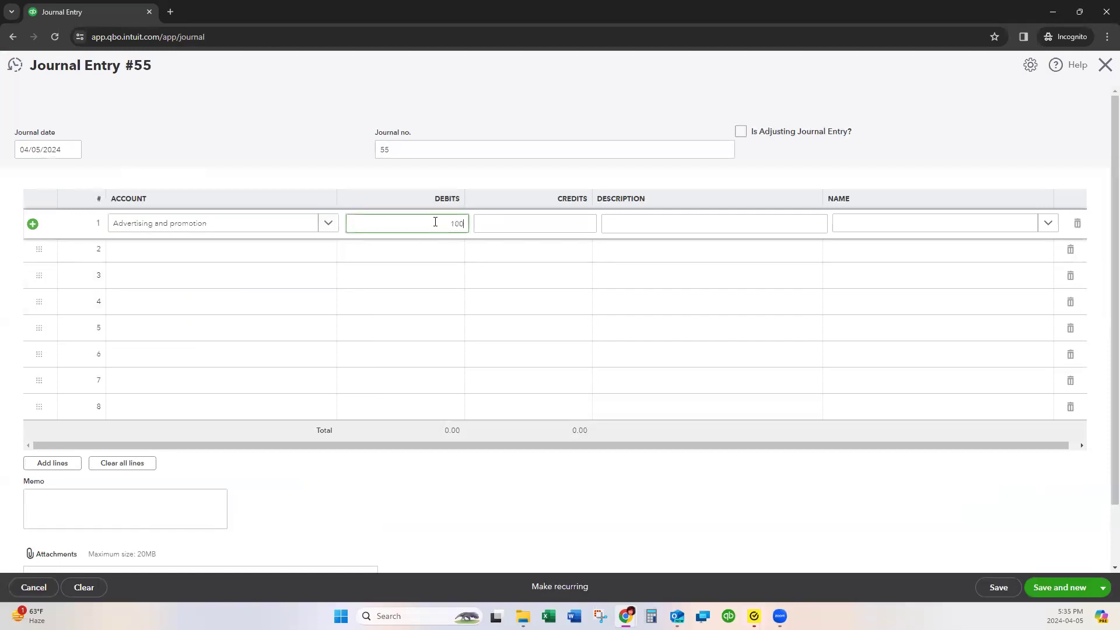
Enter Chase Business Checking as the journal entry's second account with a credit of 100.
left_click(201, 249)
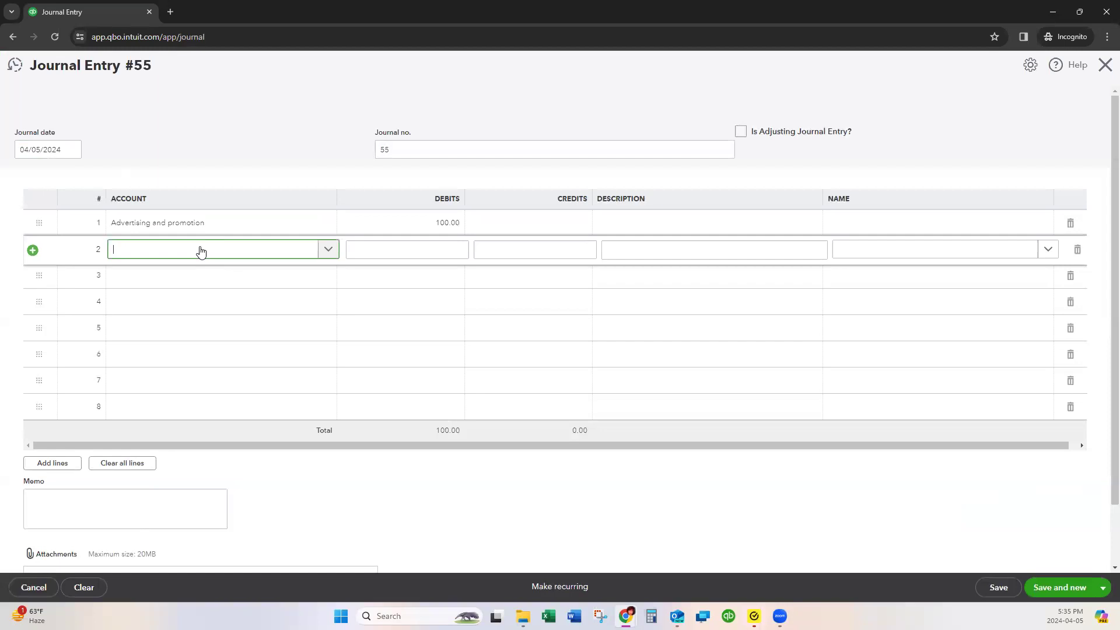
left_click(329, 252)
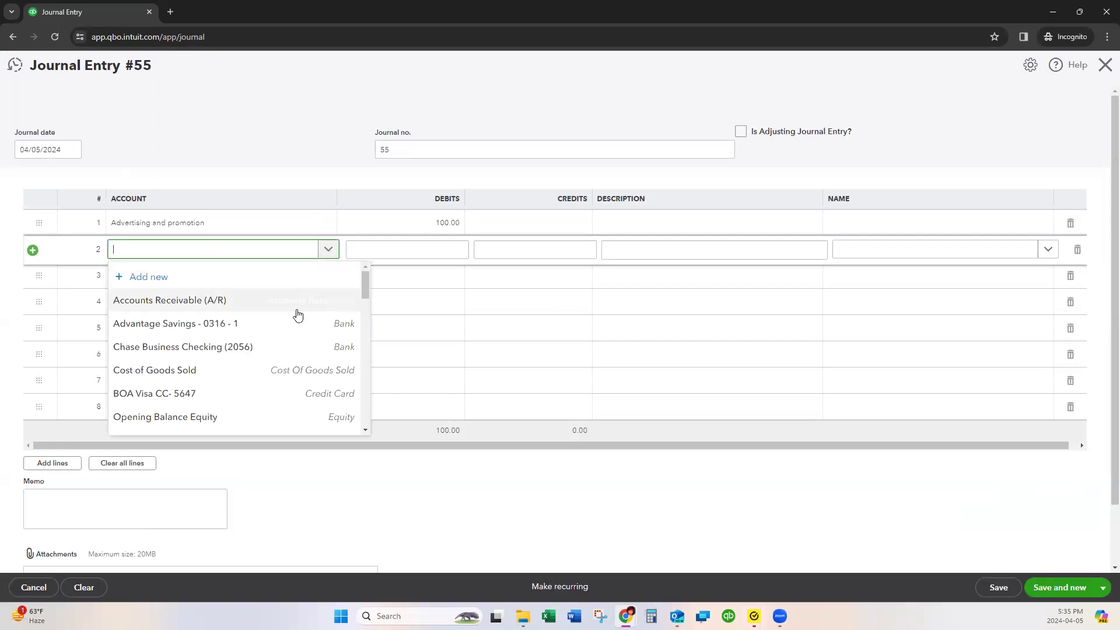
left_click(280, 347)
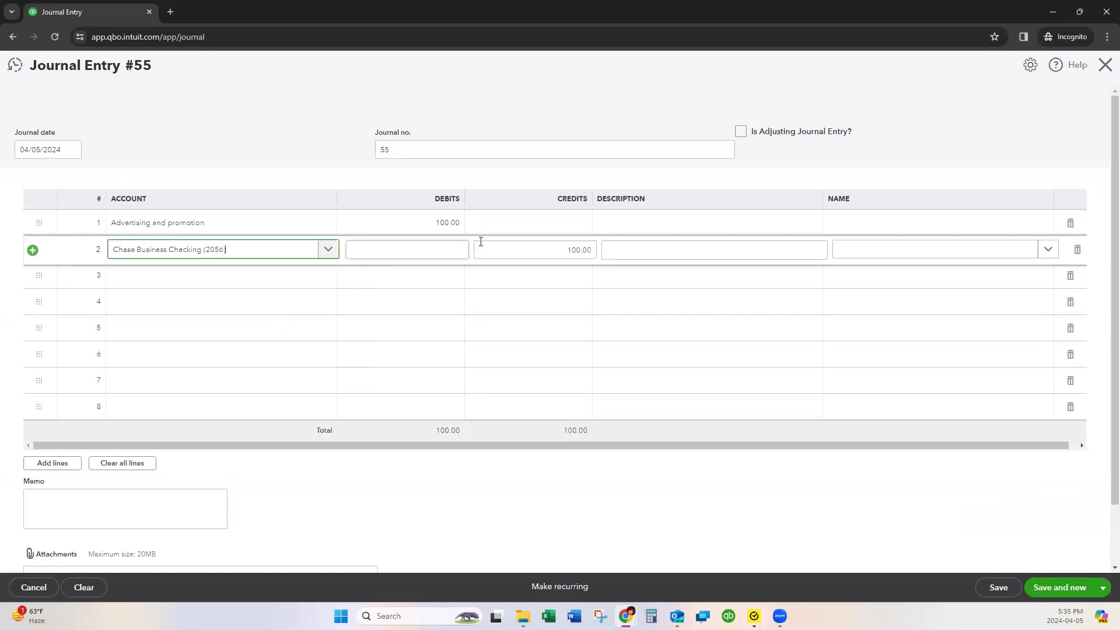
left_click(630, 220)
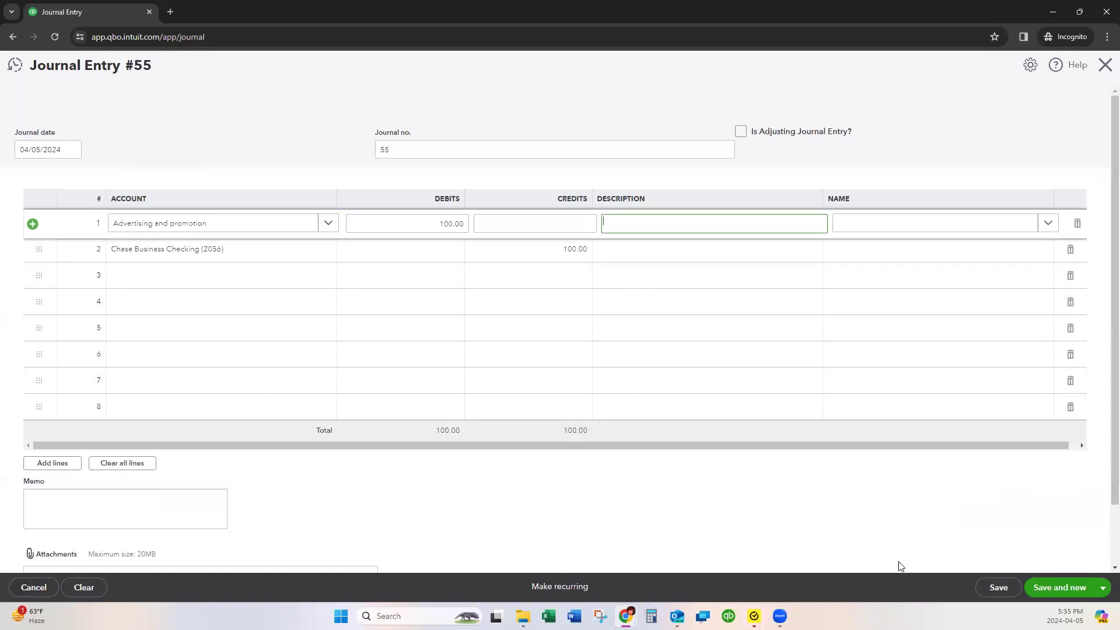
Make the journal entry recurring and keep its template type as Scheduled.
left_click(1043, 587)
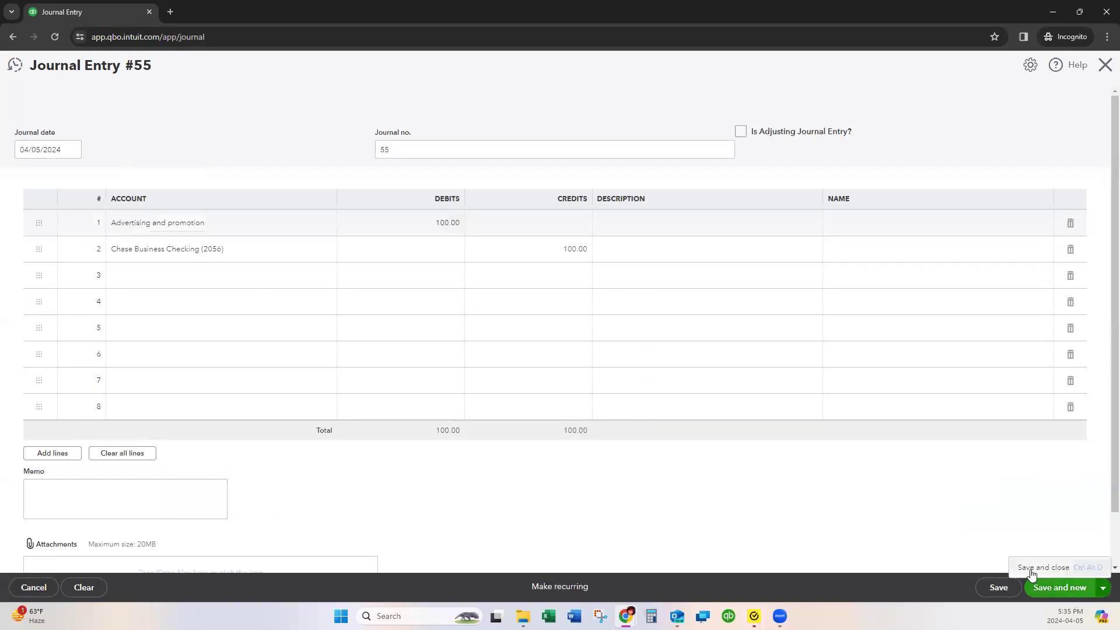
left_click(672, 510)
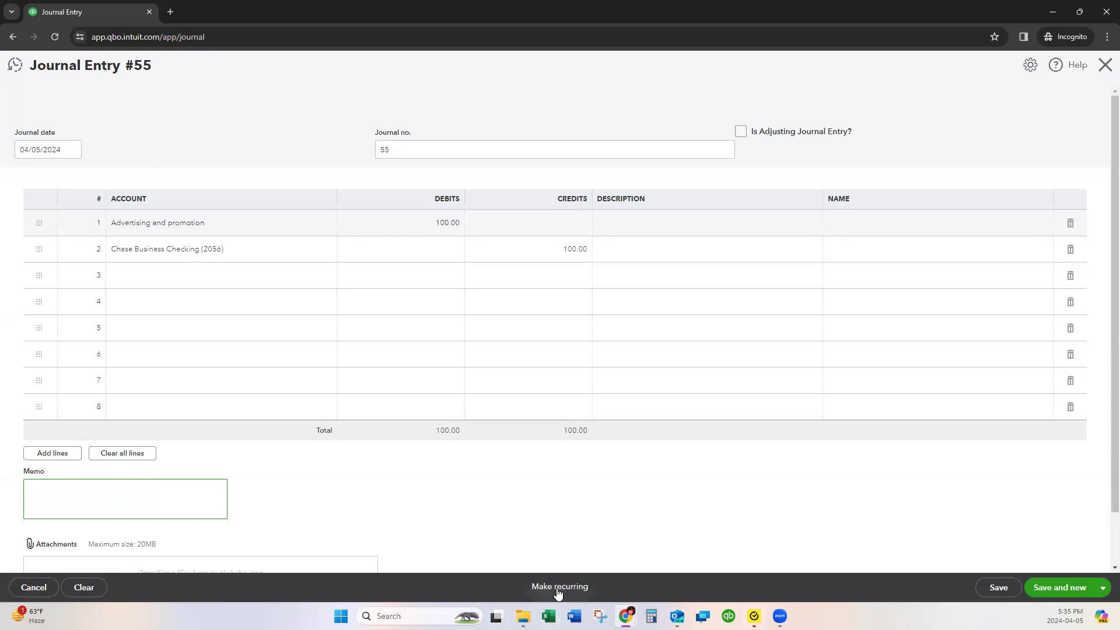
left_click(558, 588)
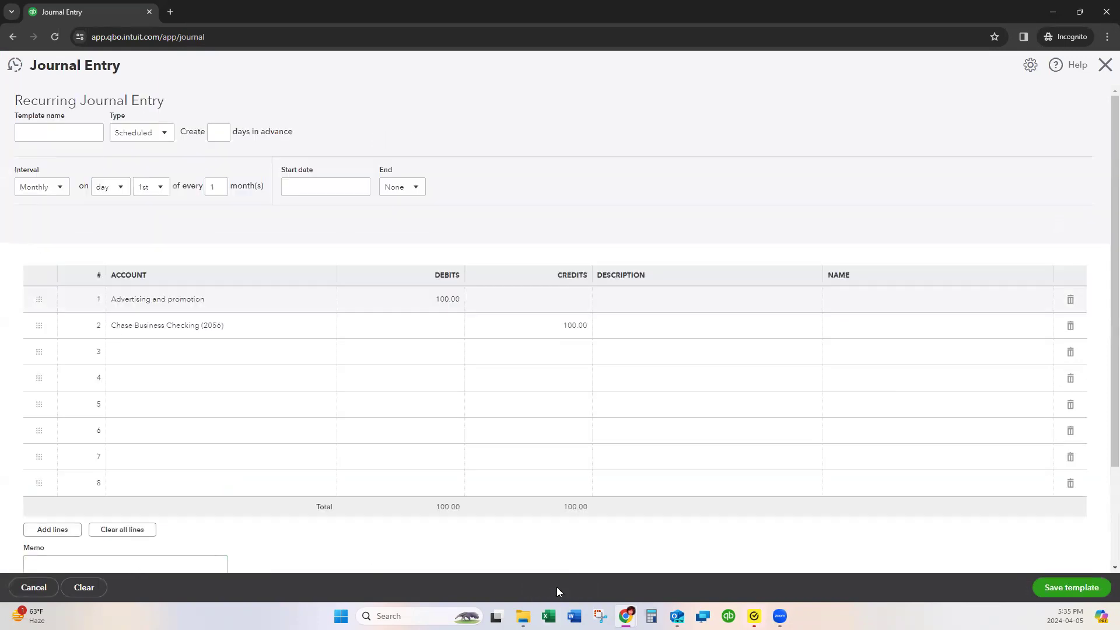
left_click(155, 134)
left_click(161, 159)
Change the account on the first line of the recurring journal entry to Mileage.
left_click(241, 299)
left_click_drag(242, 301, 107, 308)
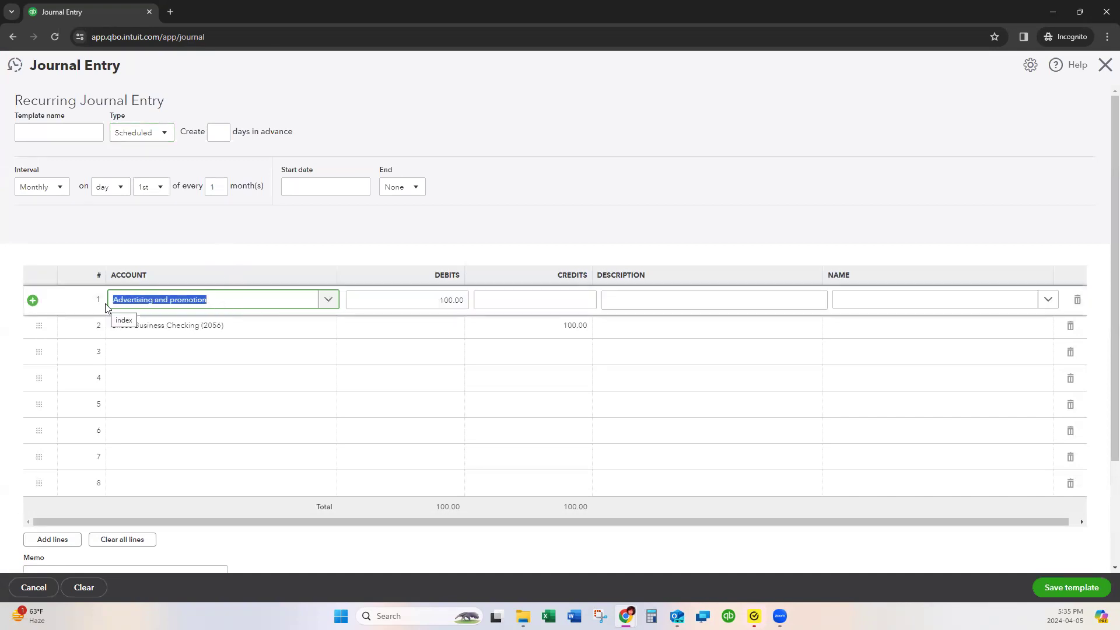
type("milea")
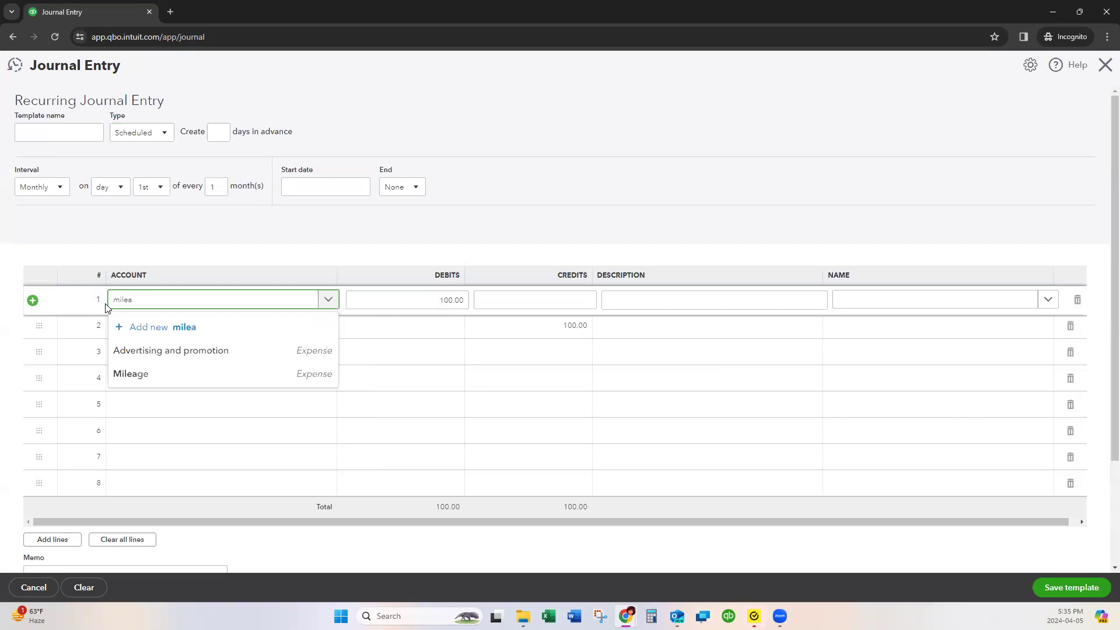
left_click(150, 374)
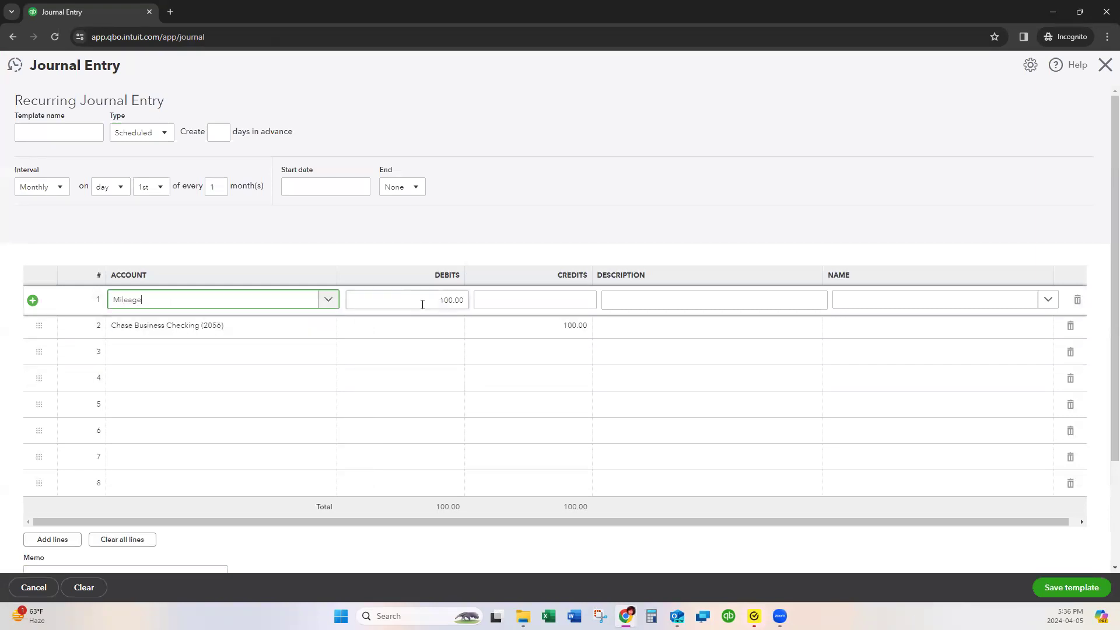
Switch to Calculator and multiply 0.67 by 30.
left_click(651, 616)
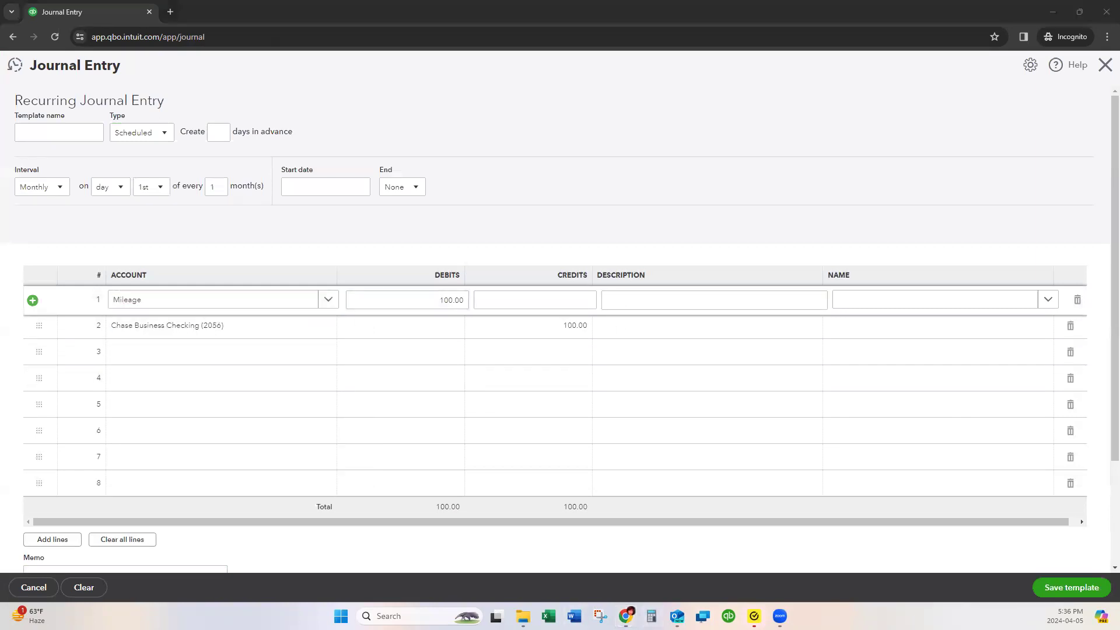
left_click_drag(678, 126, 788, 111)
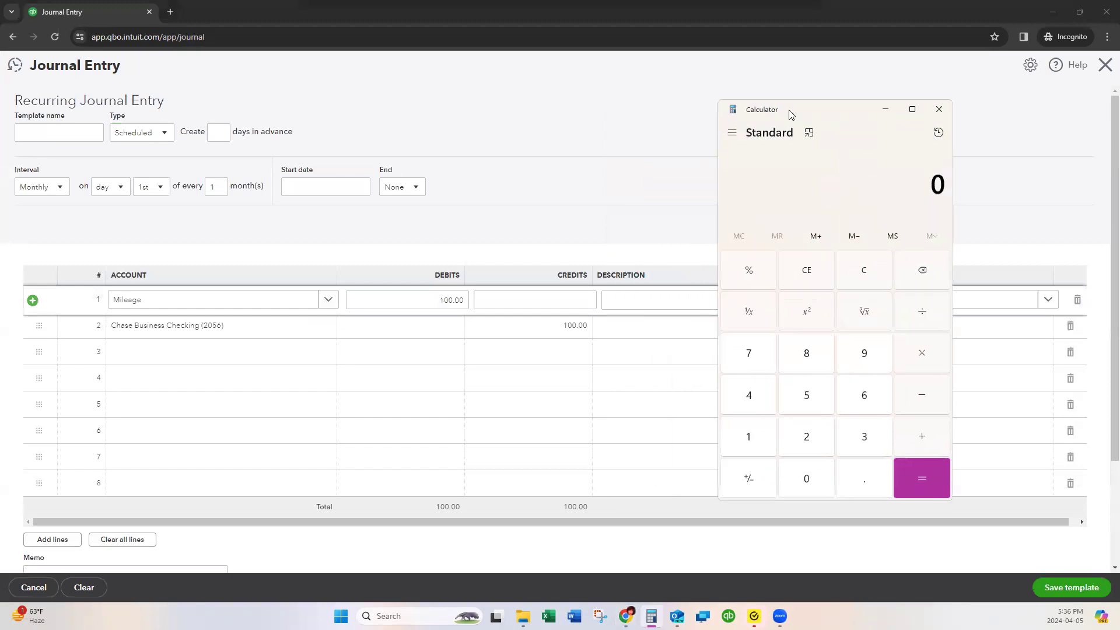
type(".67")
key("asterisk")
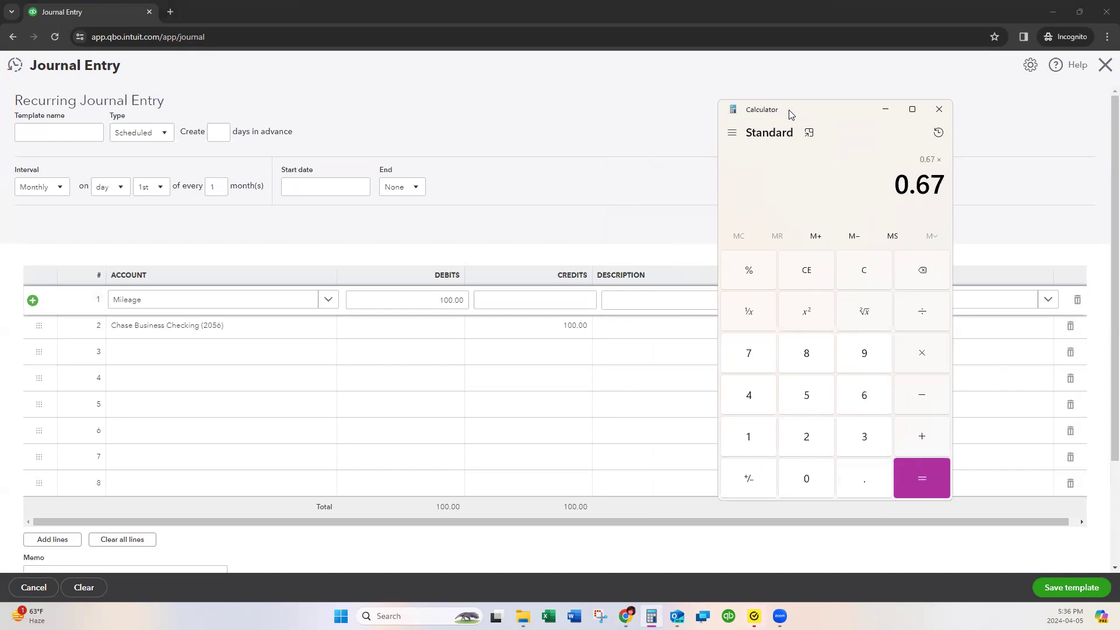
type("30")
key("Return")
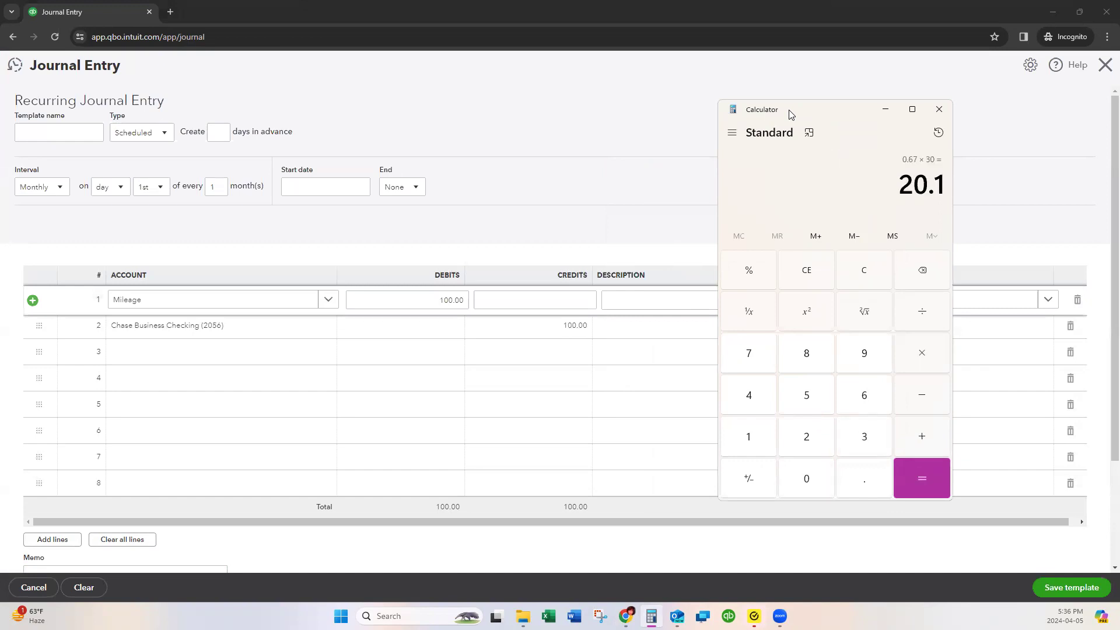
Back in the recurring journal entry, set the Mileage debit and the second line's credit to 20.1.
left_click(434, 297)
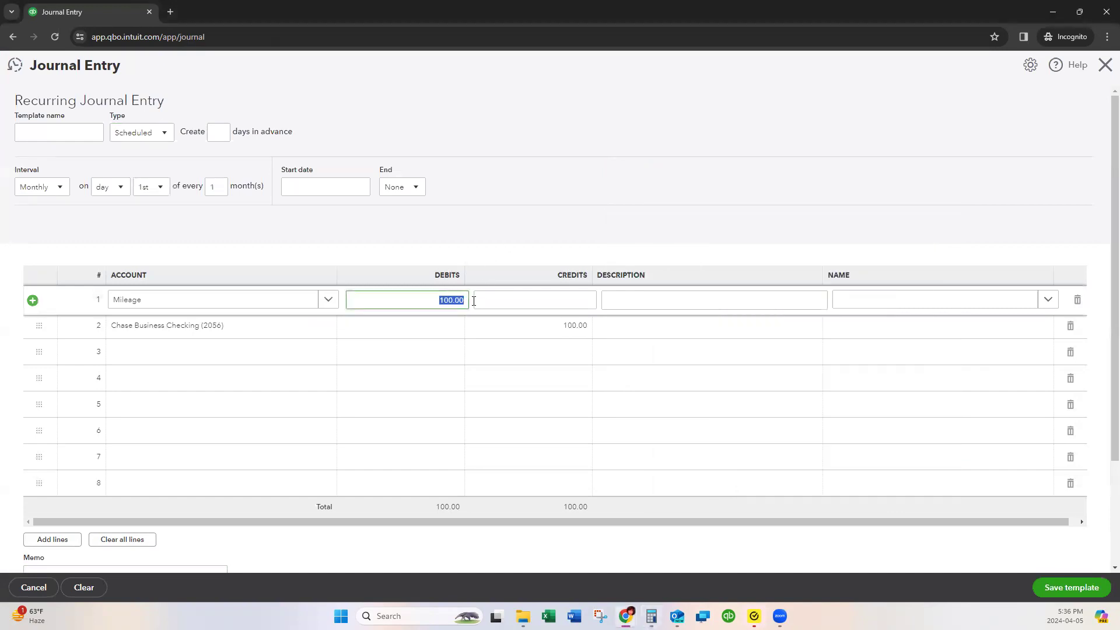
type("20.1")
left_click(554, 324)
left_click(573, 326)
type("20.1")
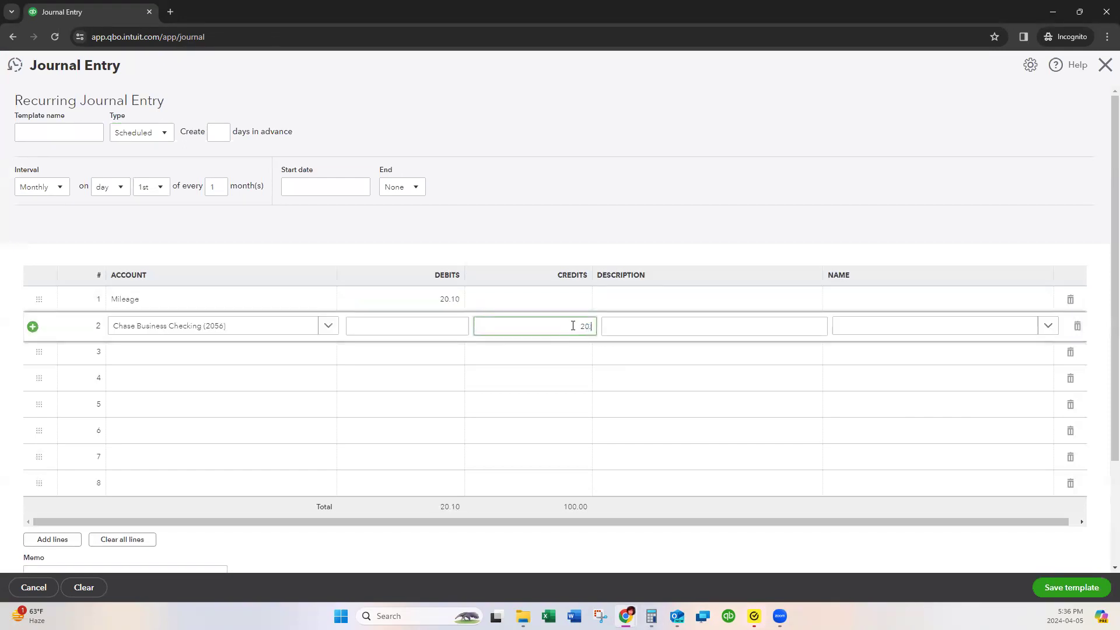
Change the account on the second line of the journal entry to Owner's draw.
left_click(247, 327)
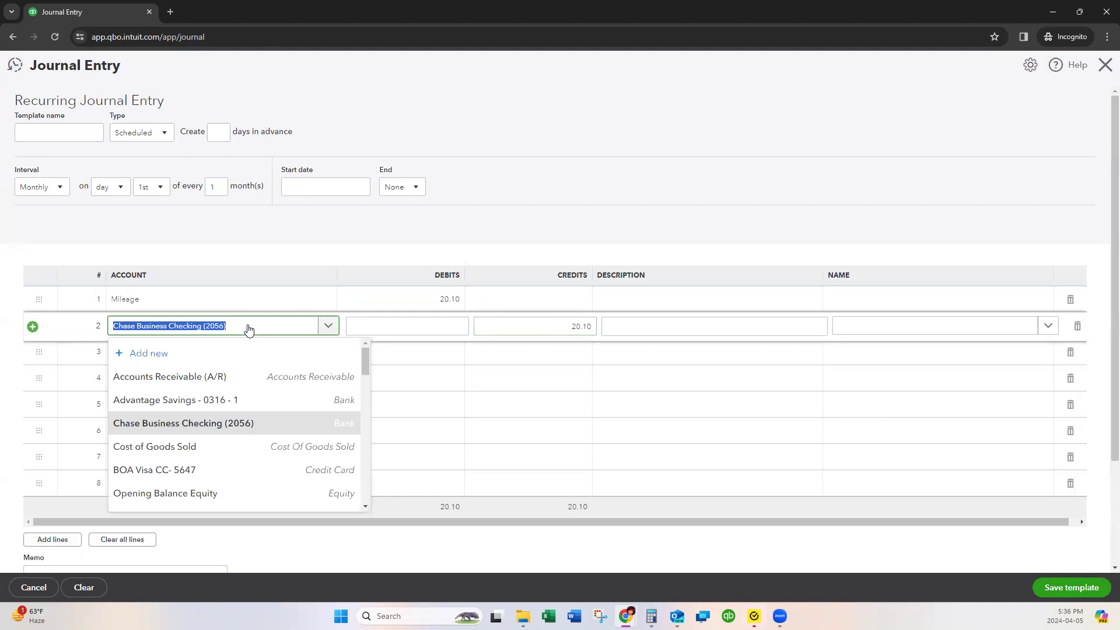
type("own")
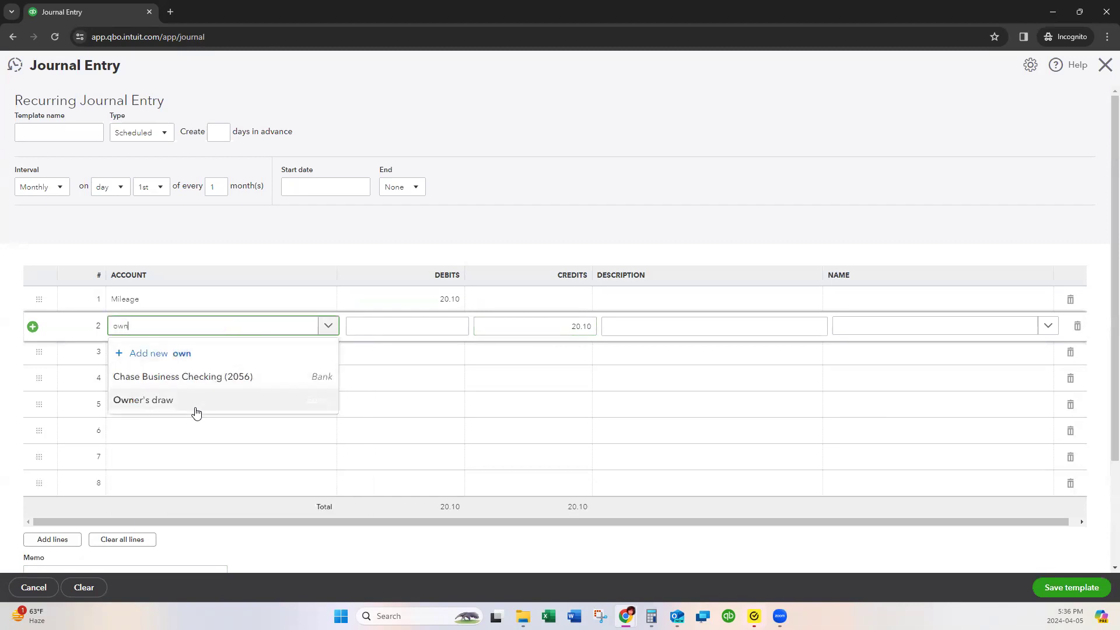
left_click(207, 402)
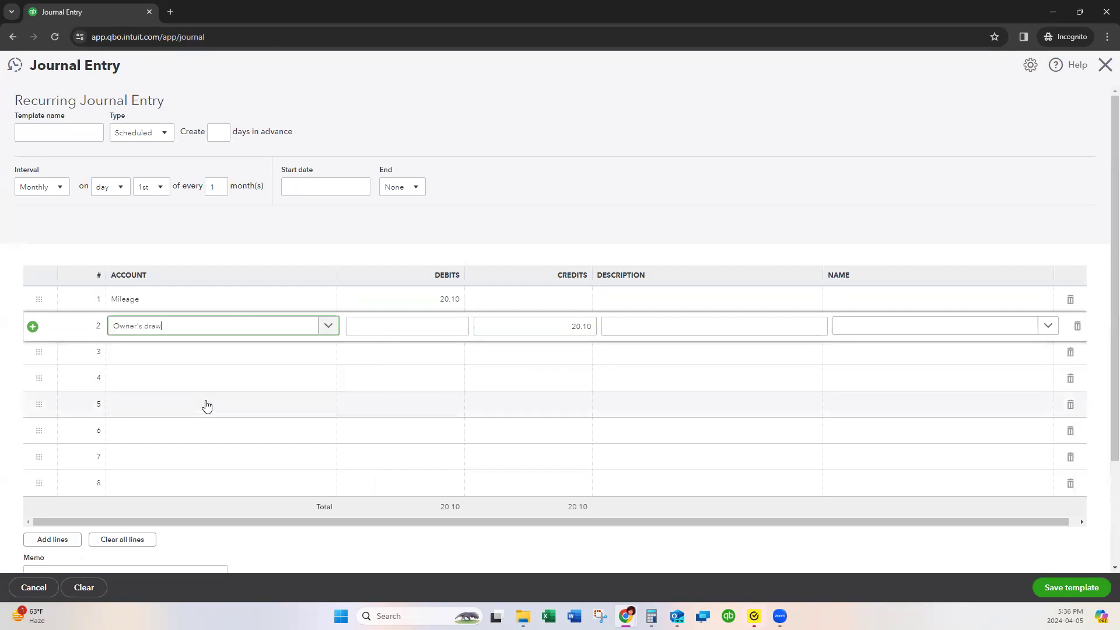
left_click(187, 351)
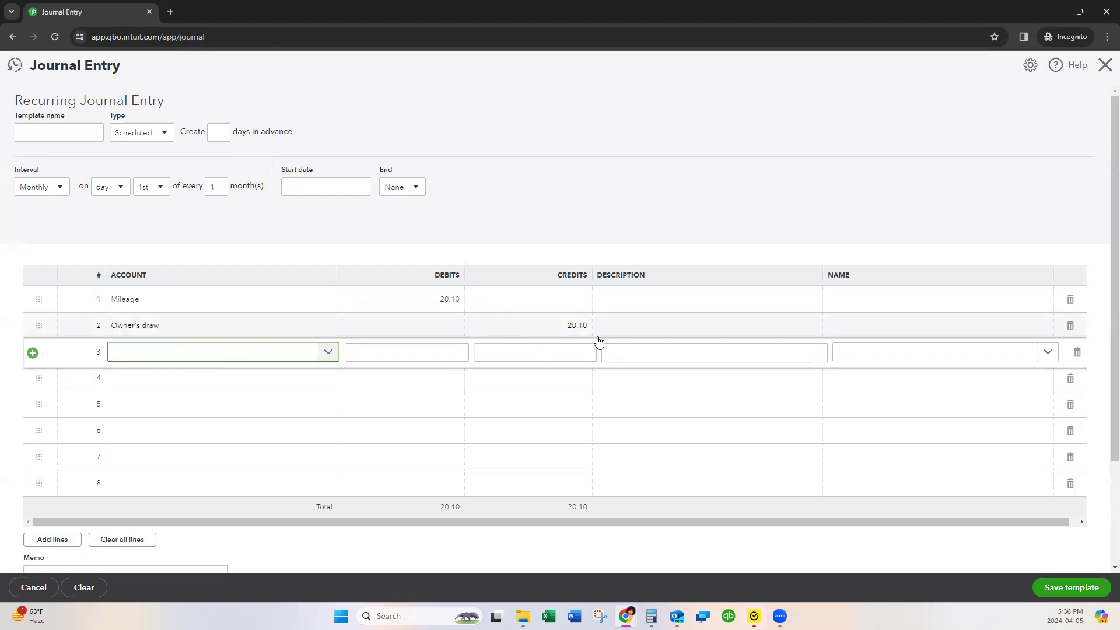
left_click(175, 336)
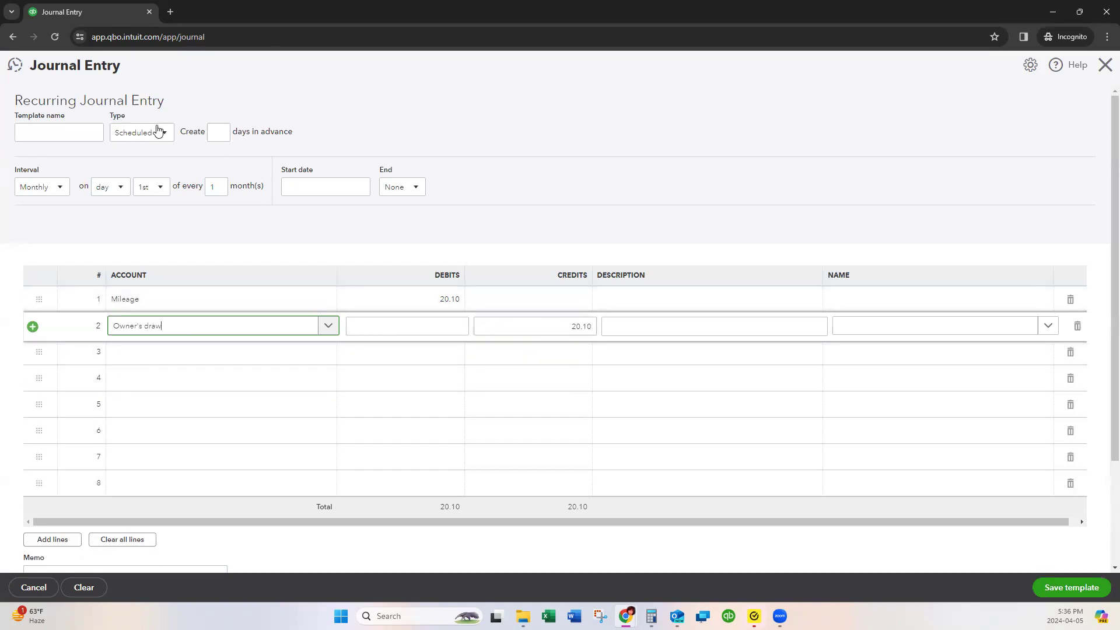
Set the recurrence interval to Weekly, every 1 week on Thursday.
left_click(51, 188)
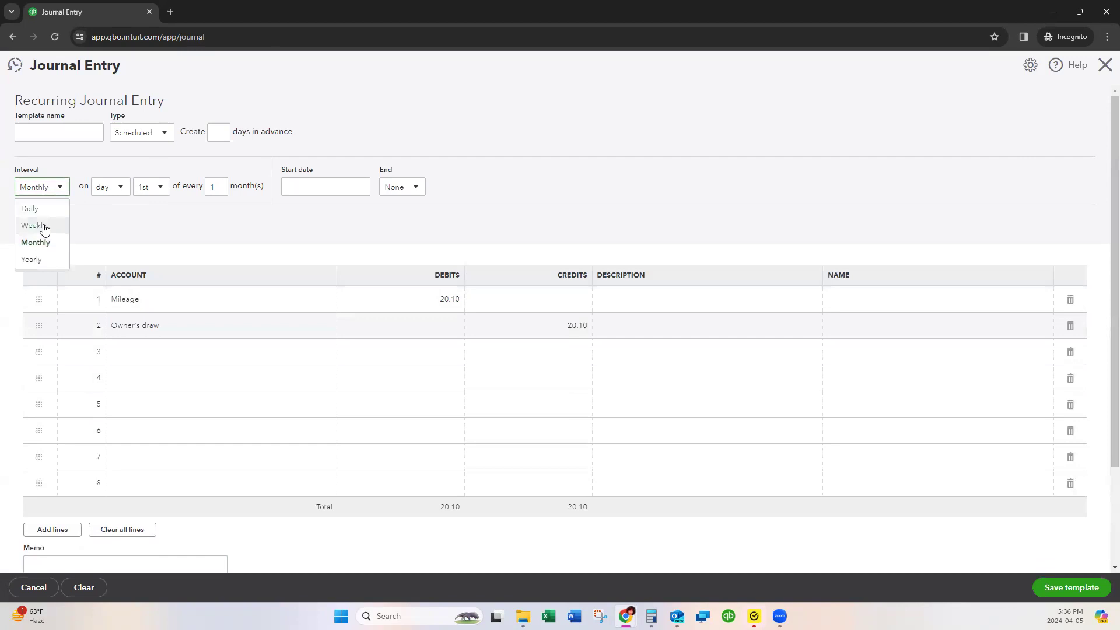
left_click(42, 226)
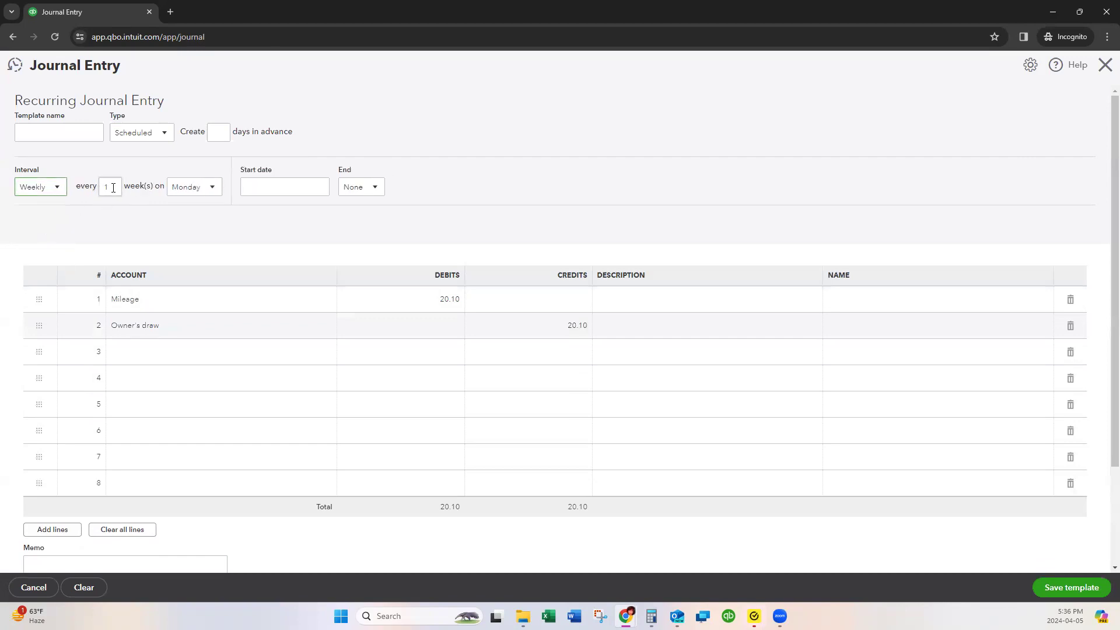
left_click(182, 187)
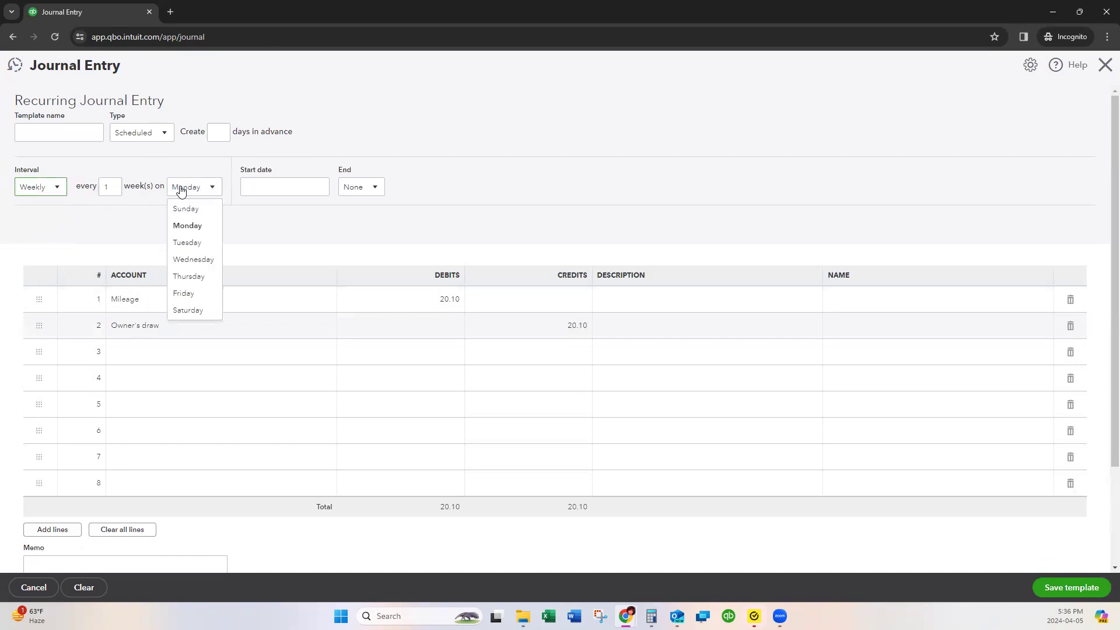
left_click(200, 282)
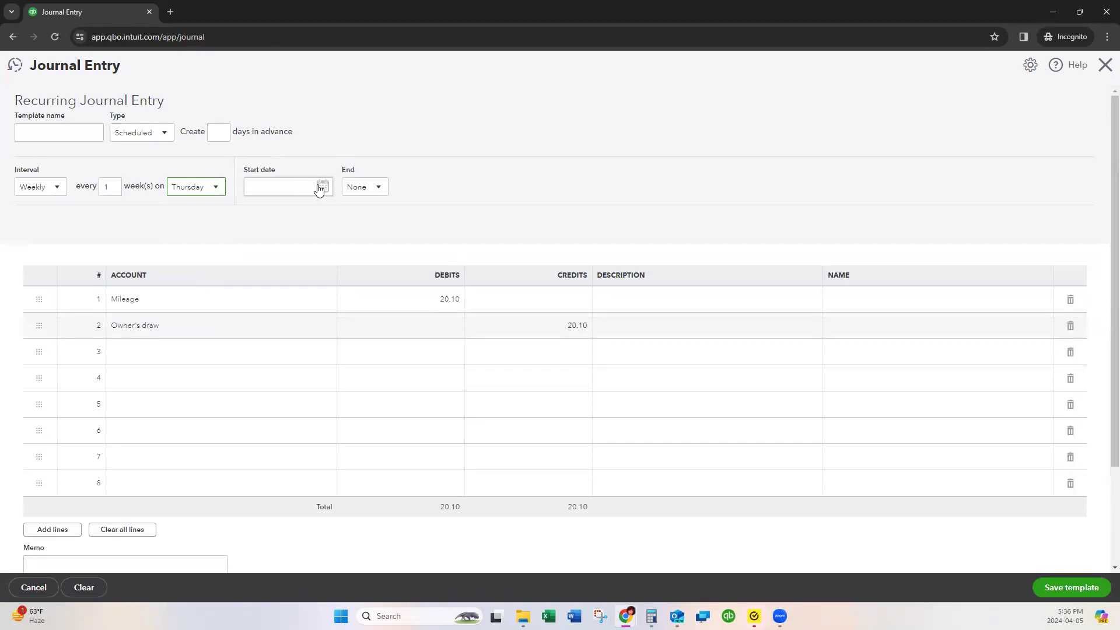
Set the recurring journal entry's start date to 04/01/2024 and leave its end as None.
left_click(321, 186)
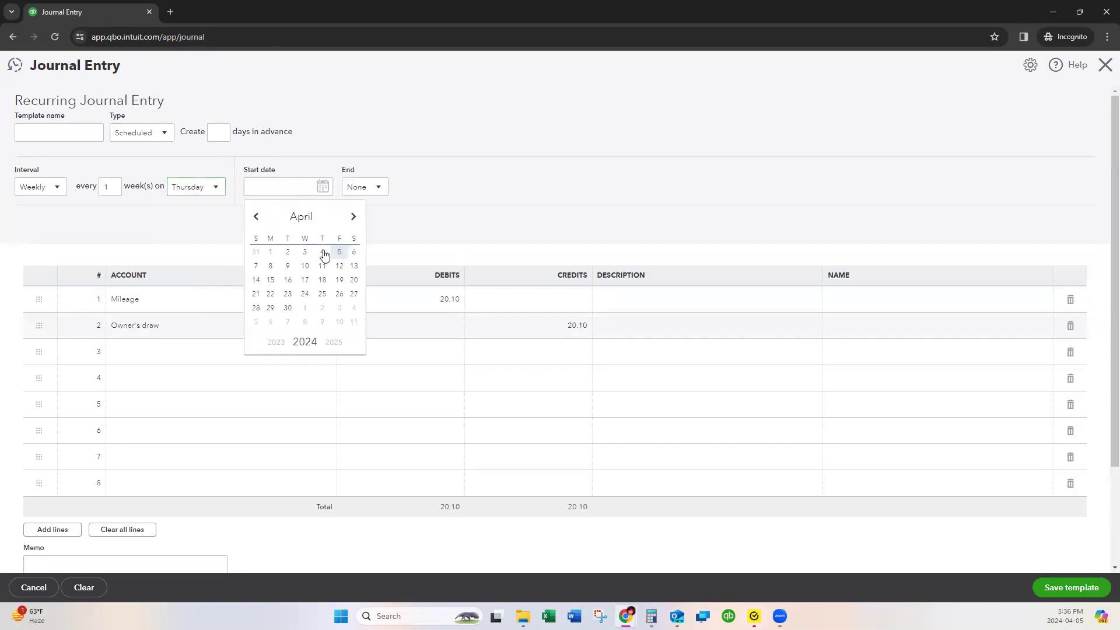
left_click(270, 253)
left_click(377, 188)
left_click(481, 191)
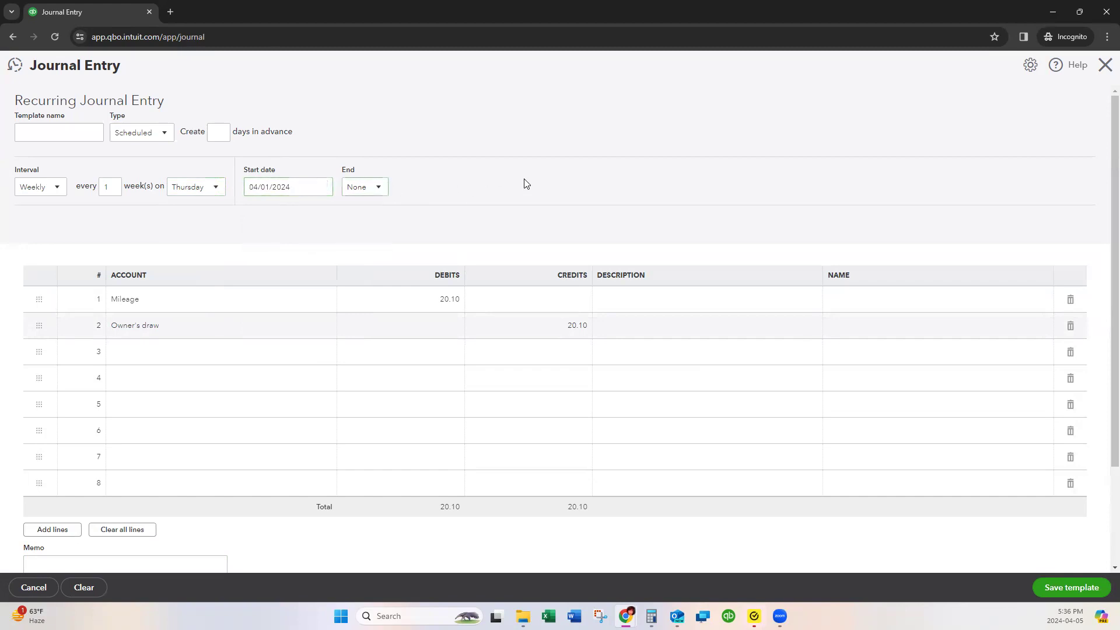